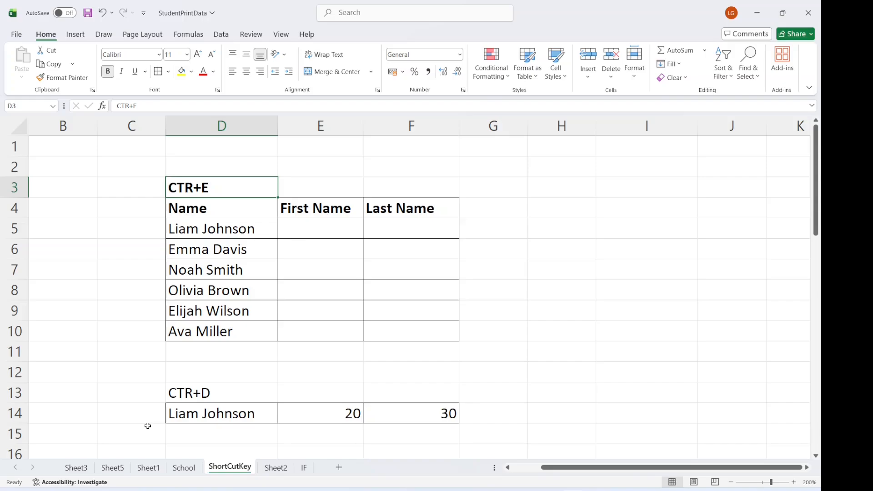
Enter the first name in E5 and the last name in F5, taken from the full name in D5.
key("Down")
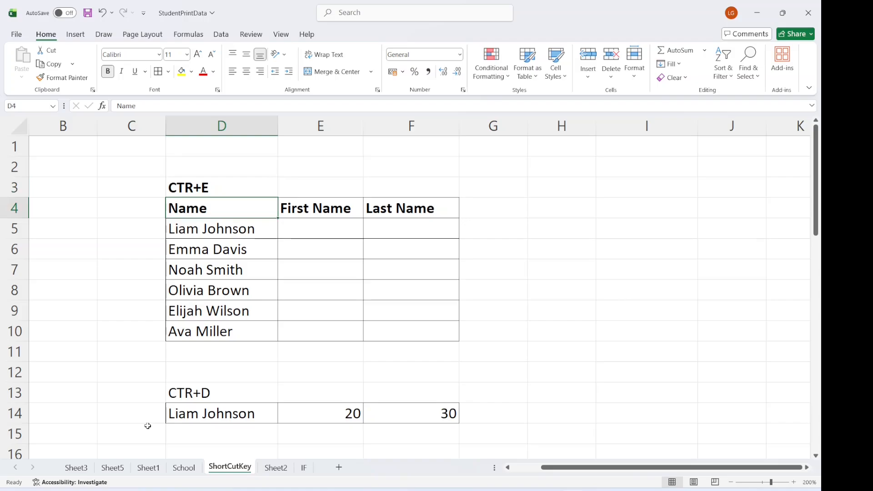
key("Down")
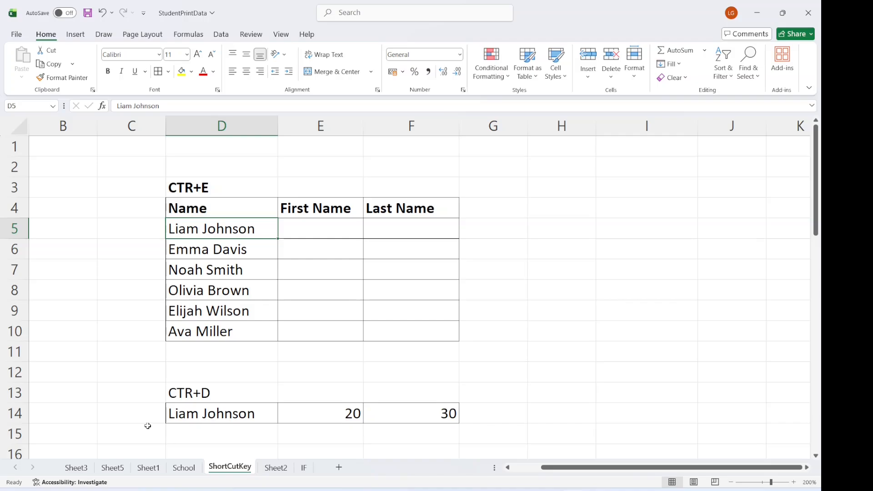
key("Right")
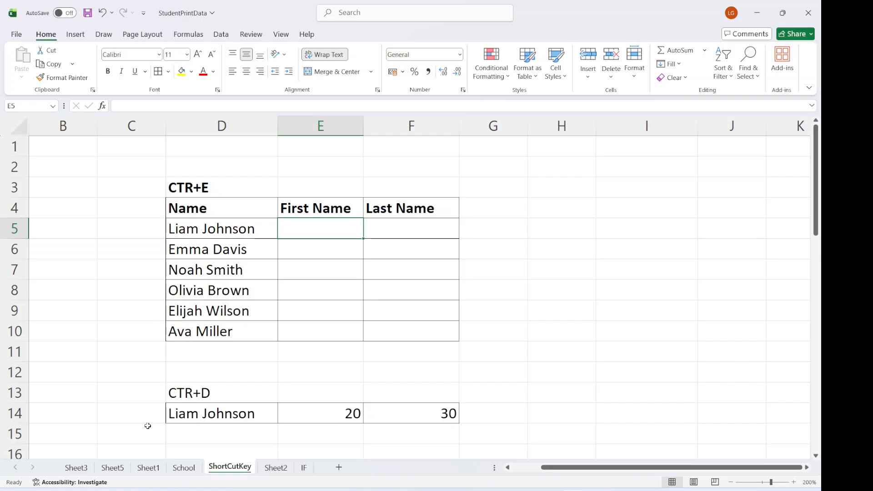
type("L")
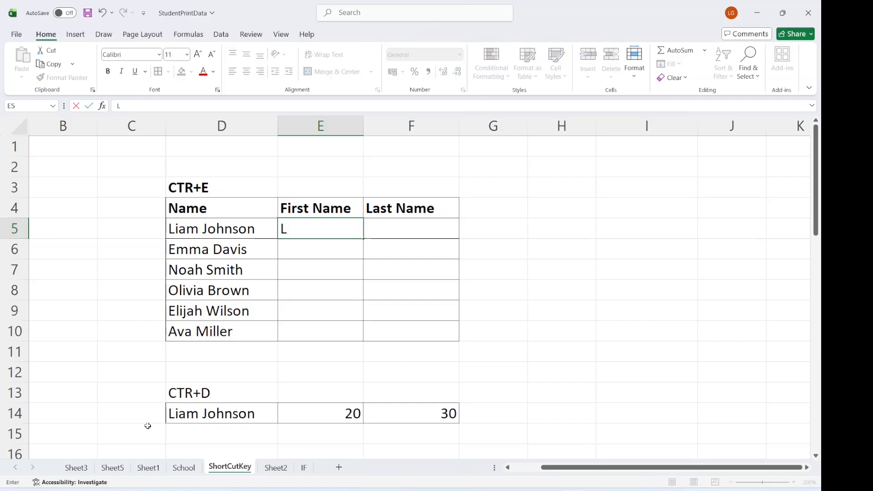
type("o")
key("BackSpace")
type("iam")
key("Tab")
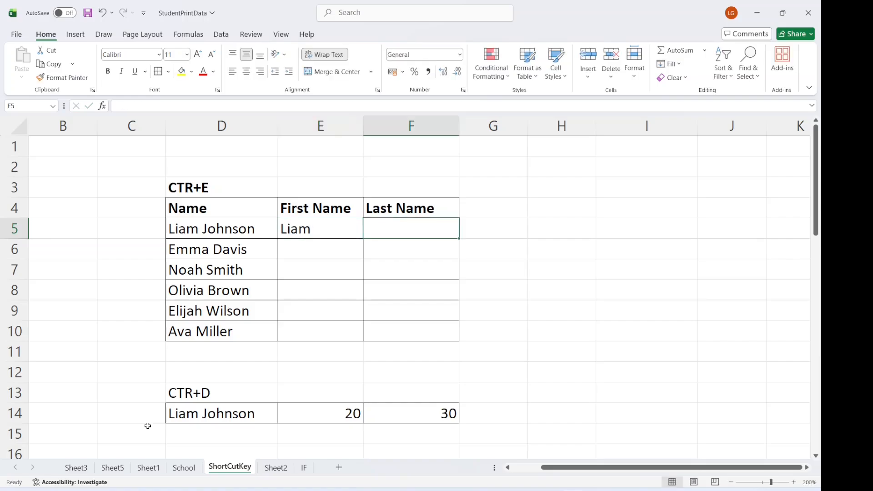
type("J")
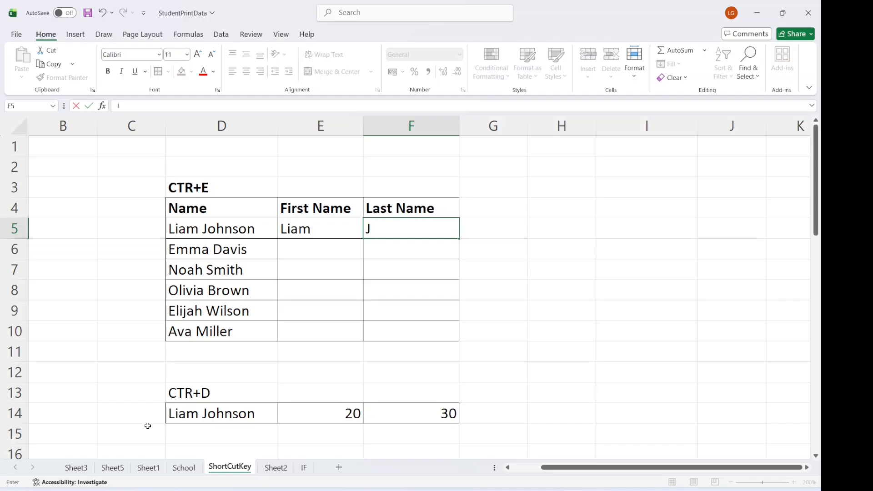
type("ohnson")
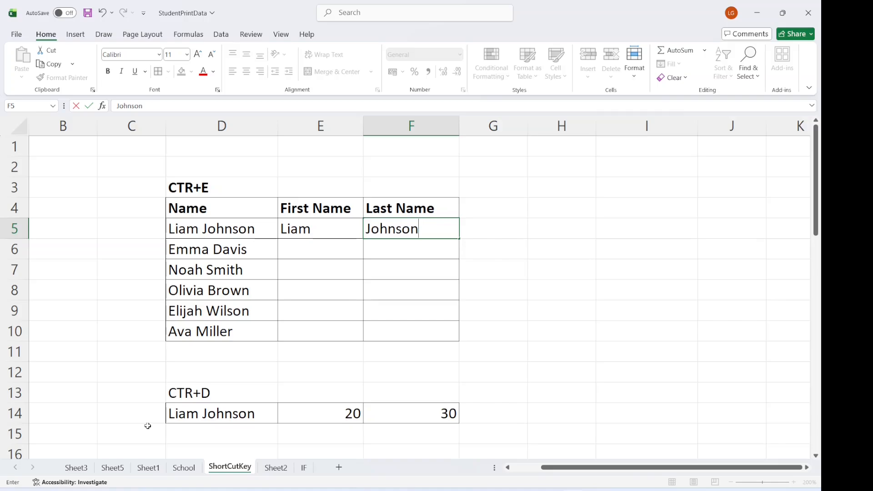
key("Return")
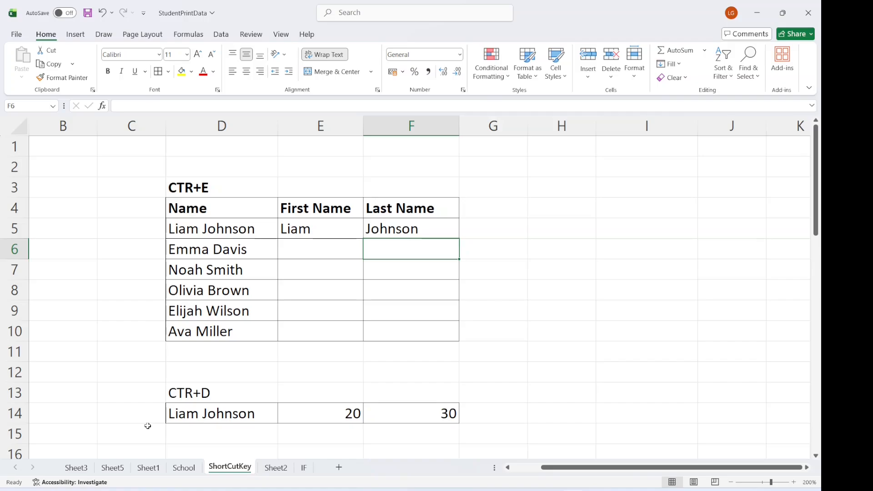
Flash Fill the remaining Last Name cells from F6 and the remaining First Name cells from E6.
key("ctrl+e")
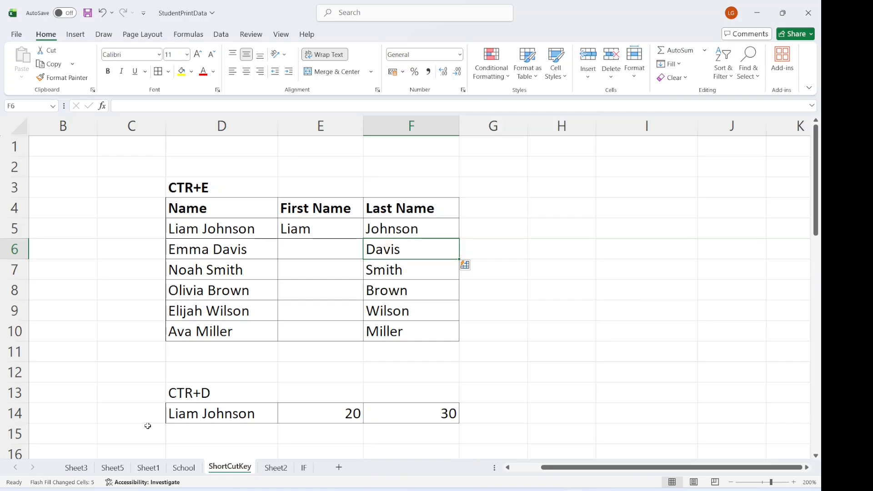
key("Left")
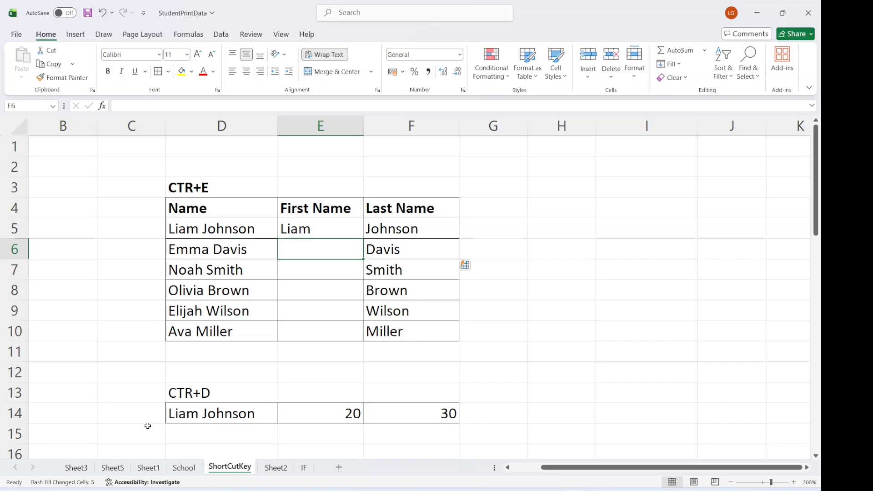
key("ctrl+e")
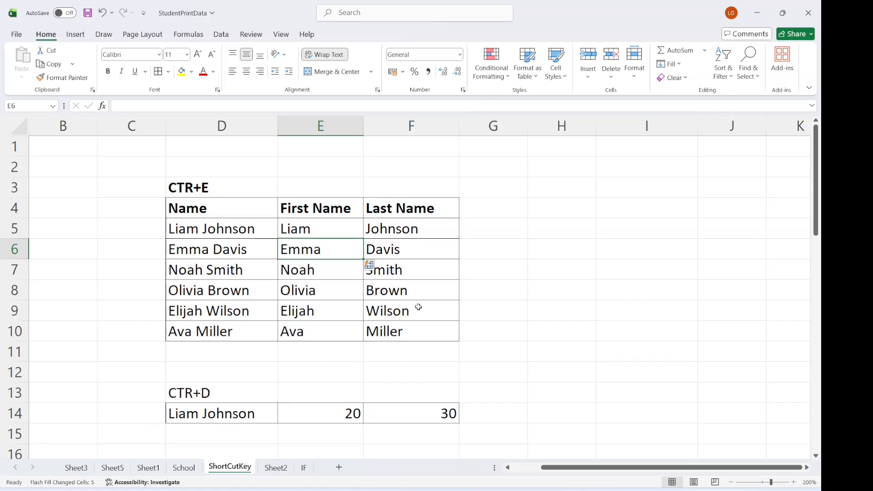
Fill row 14's name and both numbers down into D15:F15.
scroll(418, 307, "down", 1)
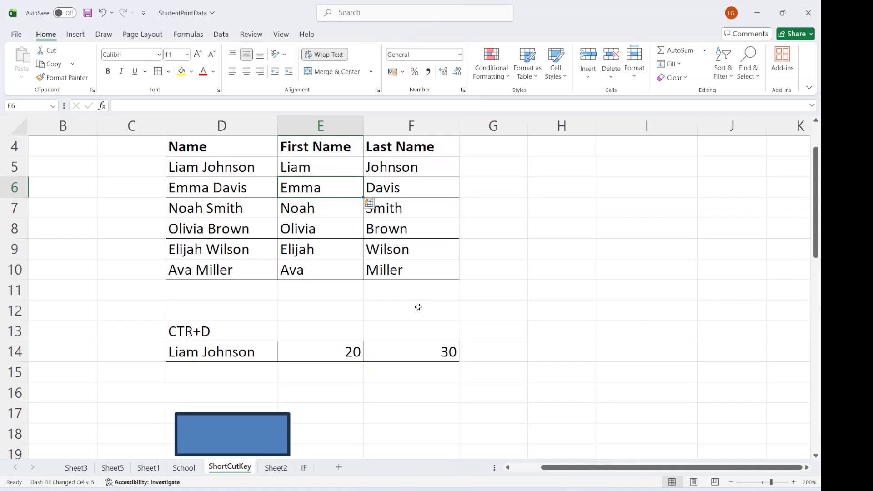
scroll(419, 307, "down", 1)
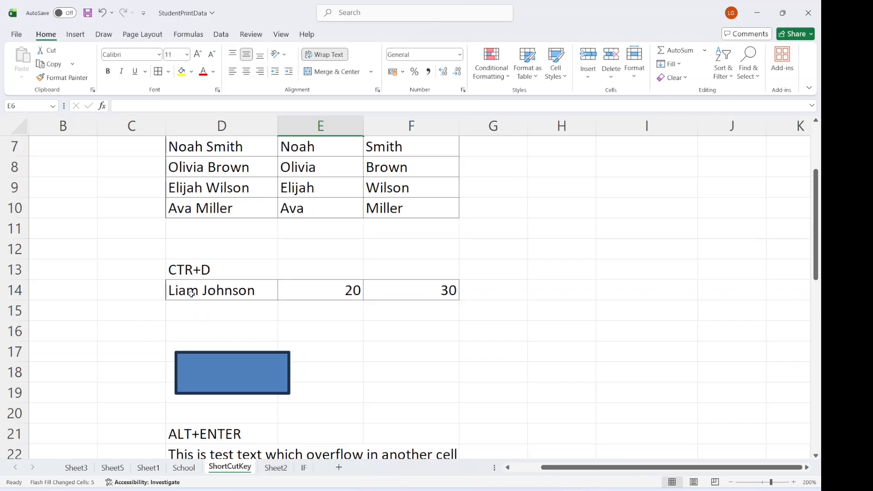
left_click_drag(192, 292, 431, 292)
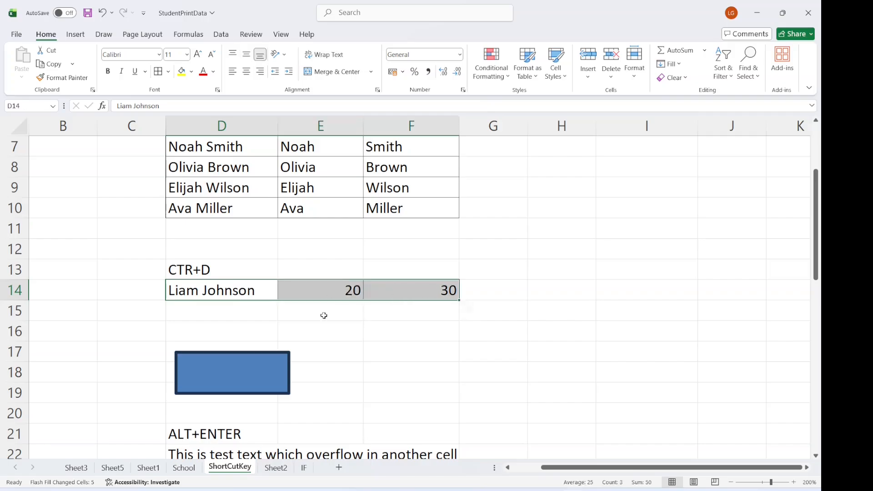
left_click(225, 310)
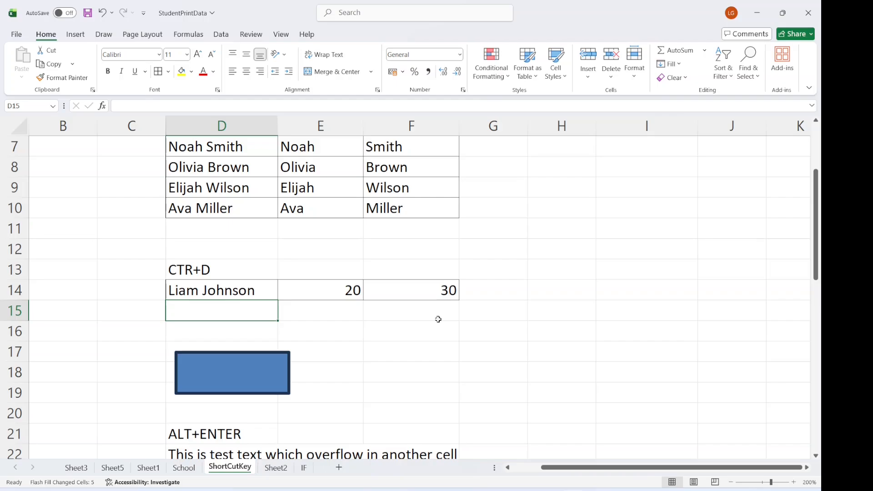
left_click(341, 334)
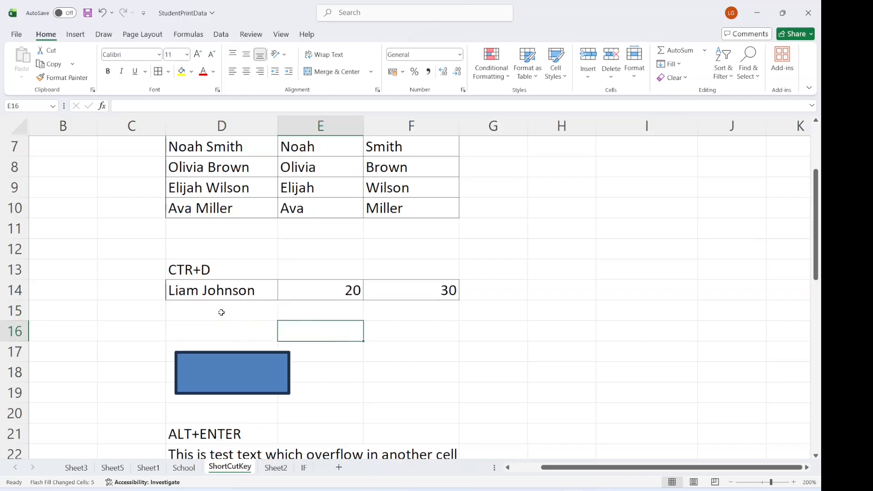
left_click_drag(222, 313, 426, 311)
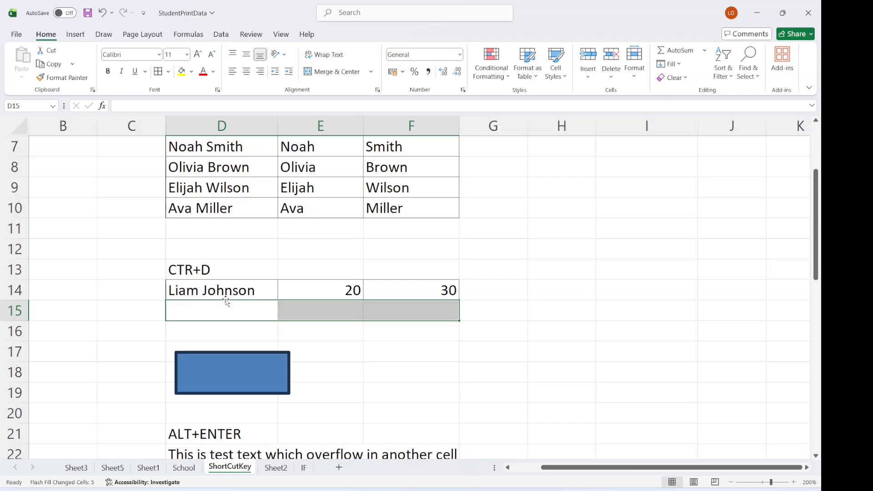
key("ctrl+d")
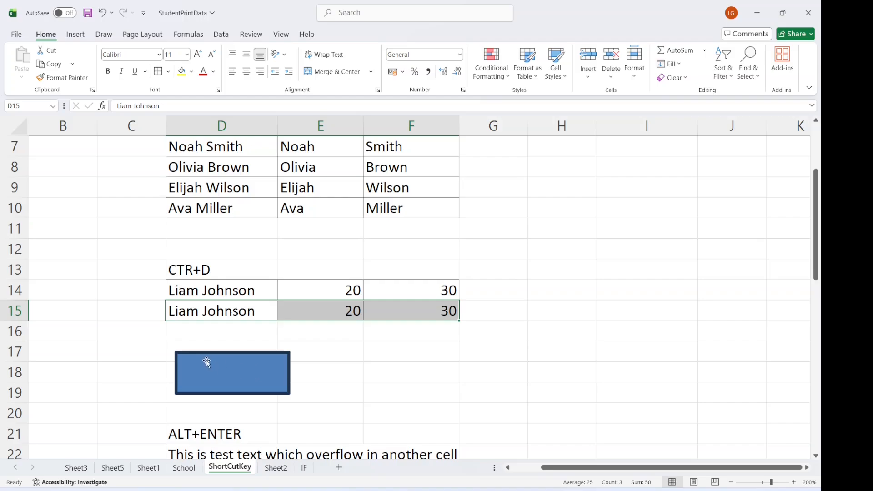
Duplicate the blue rectangle below row 16 and place the copy beside the original, aligned with it.
scroll(201, 358, "down", 1)
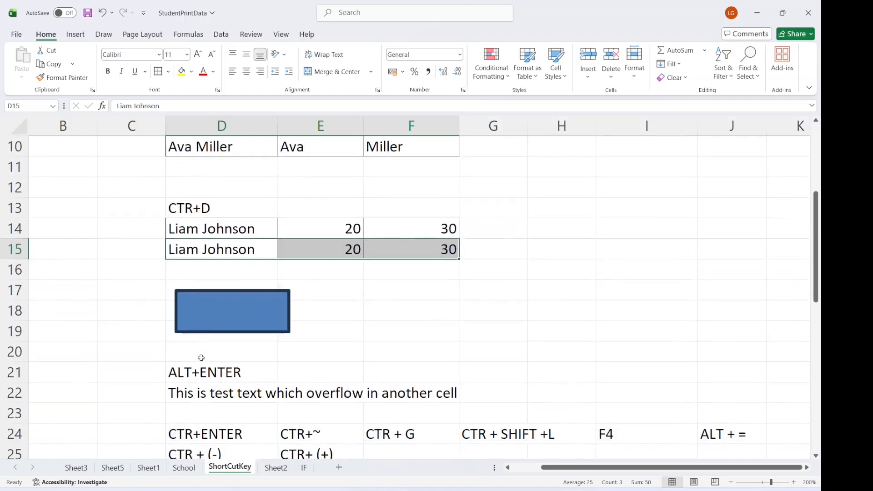
left_click(203, 308)
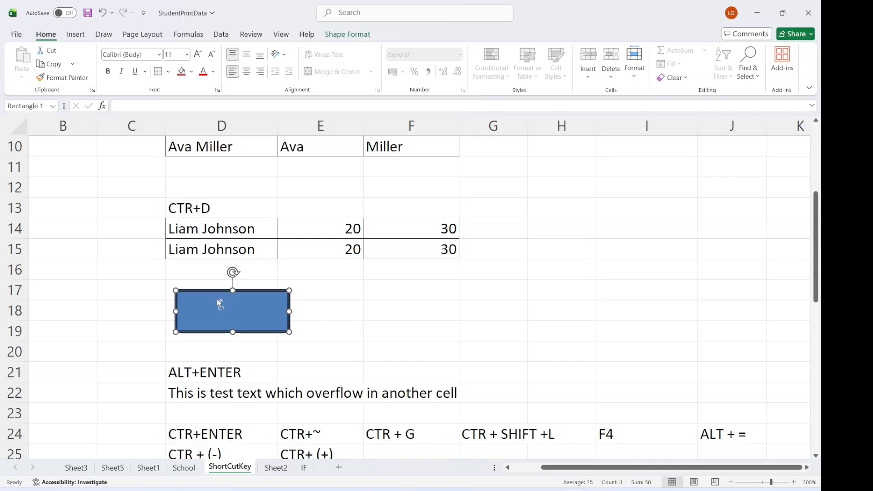
key("ctrl+d")
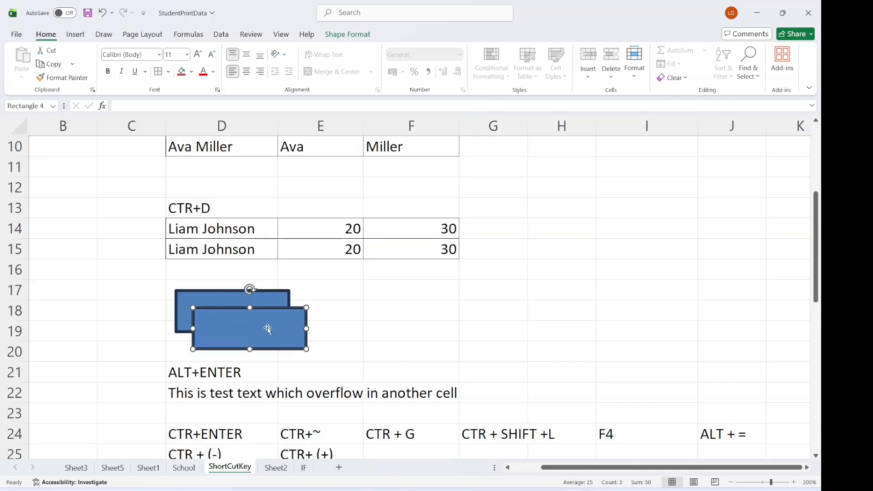
left_click_drag(267, 330, 379, 311)
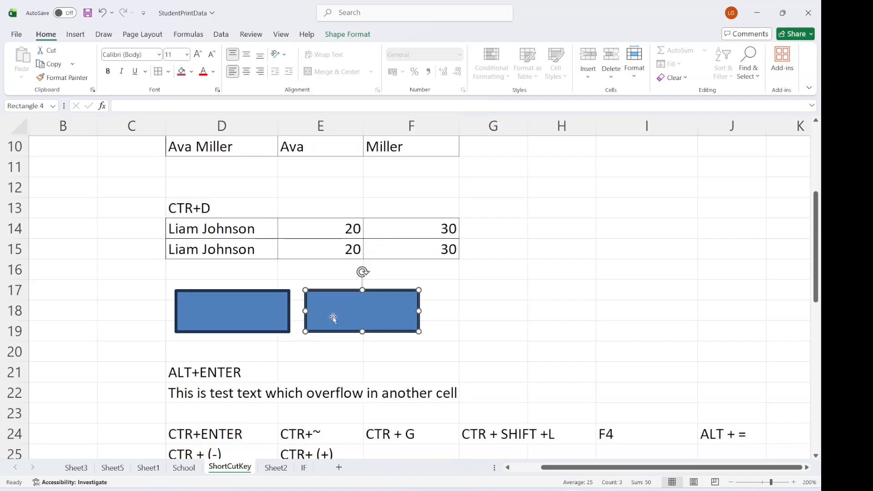
Insert a line break after "This is test text" in cell D22, and undo that edit.
double_click(263, 393)
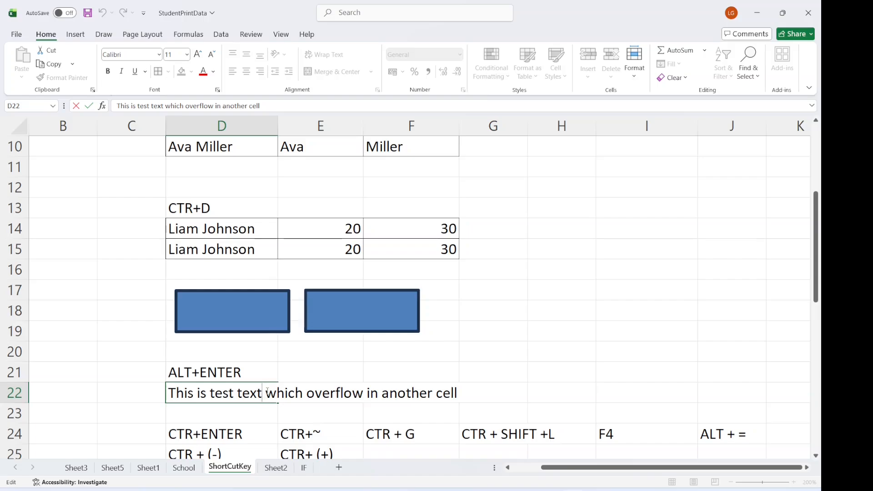
double_click(267, 392)
double_click(263, 392)
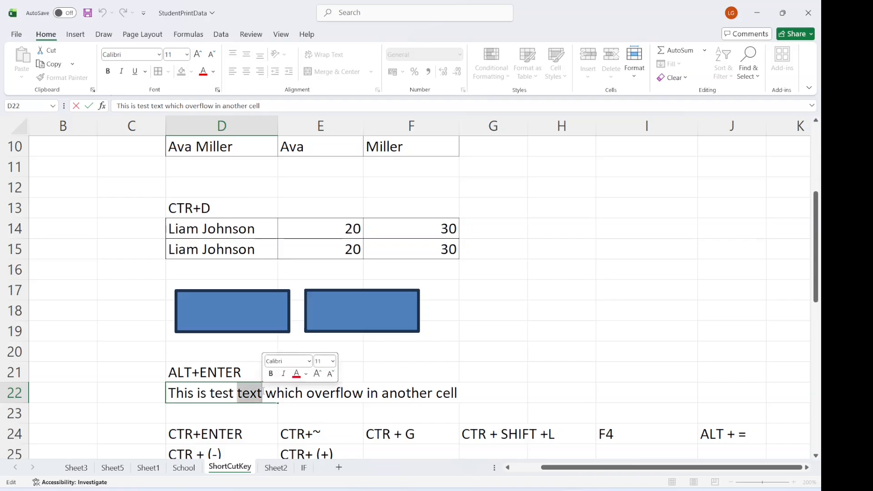
left_click(263, 392)
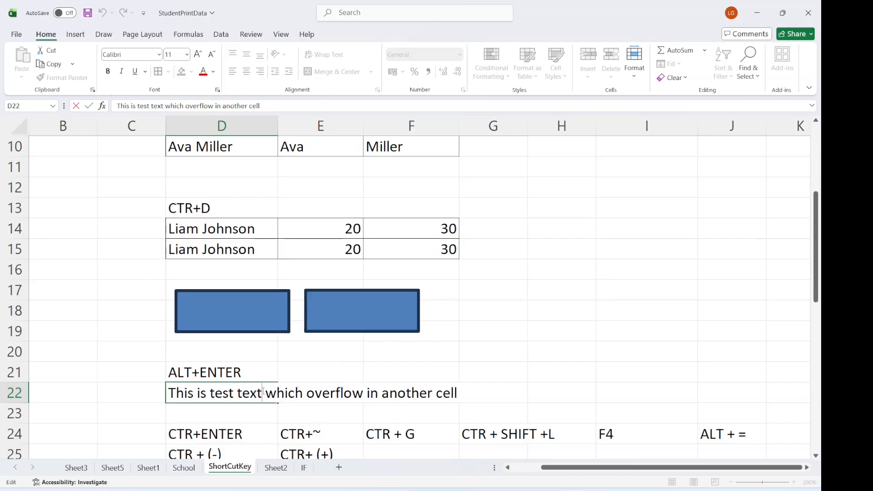
key("alt")
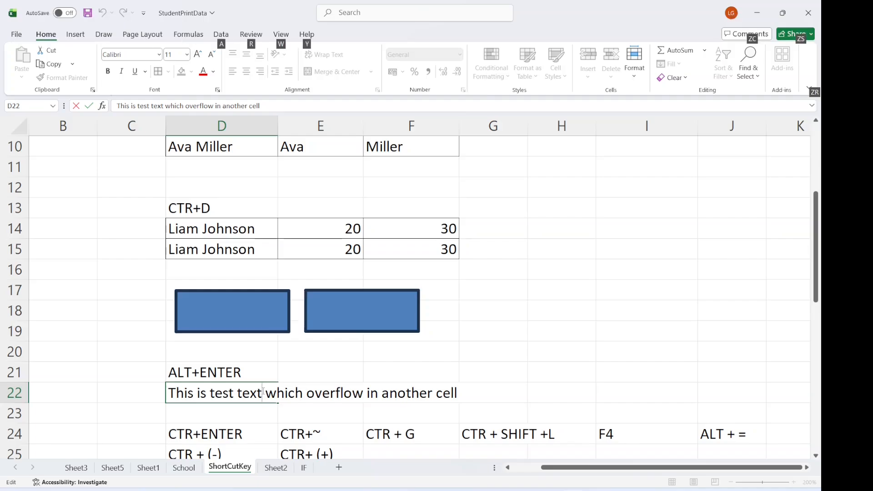
key("alt+Return")
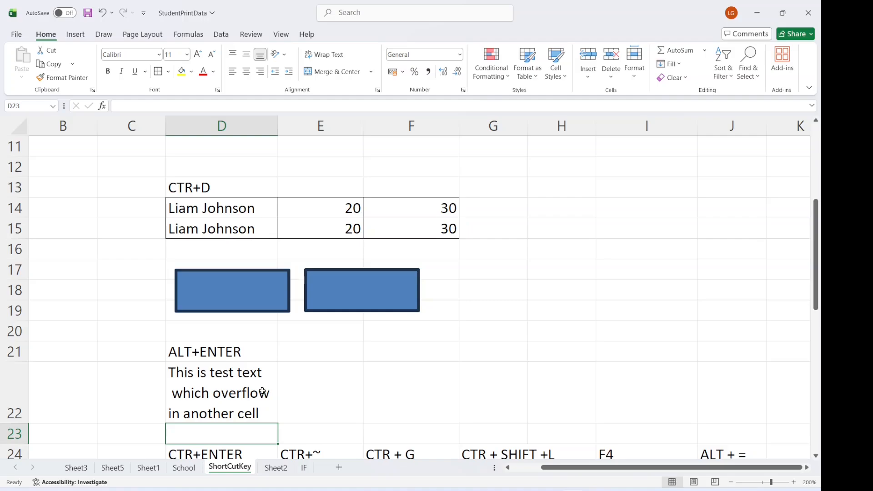
key("ctrl+z")
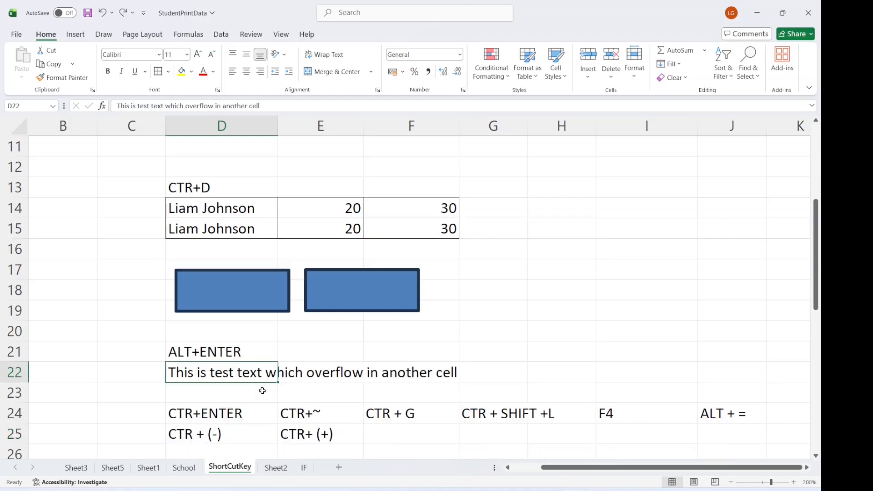
key("alt")
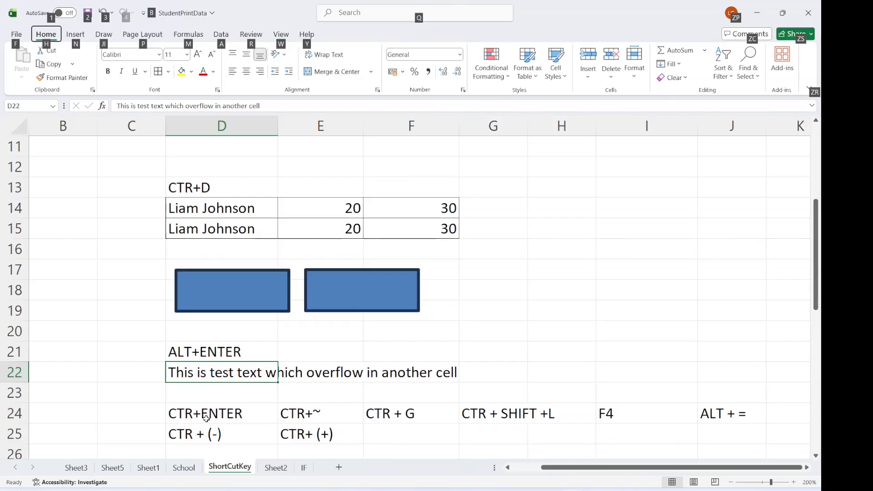
Clear the Total column of the marks table, including the Grand Total cell (J28:J34).
scroll(206, 419, "down", 3)
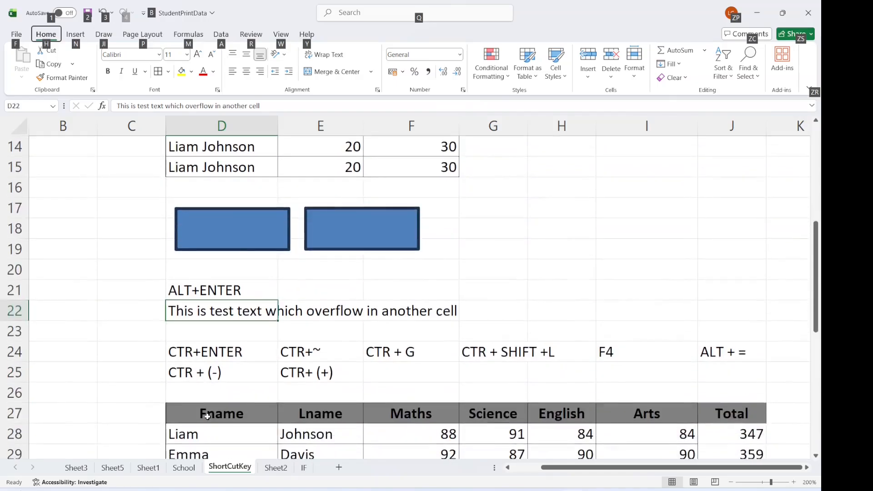
scroll(207, 417, "down", 2)
scroll(207, 416, "up", 2)
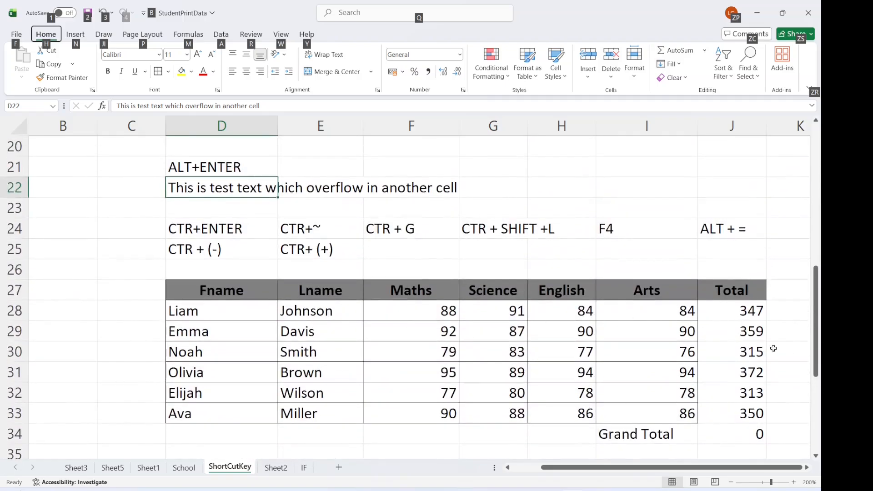
left_click_drag(740, 313, 748, 430)
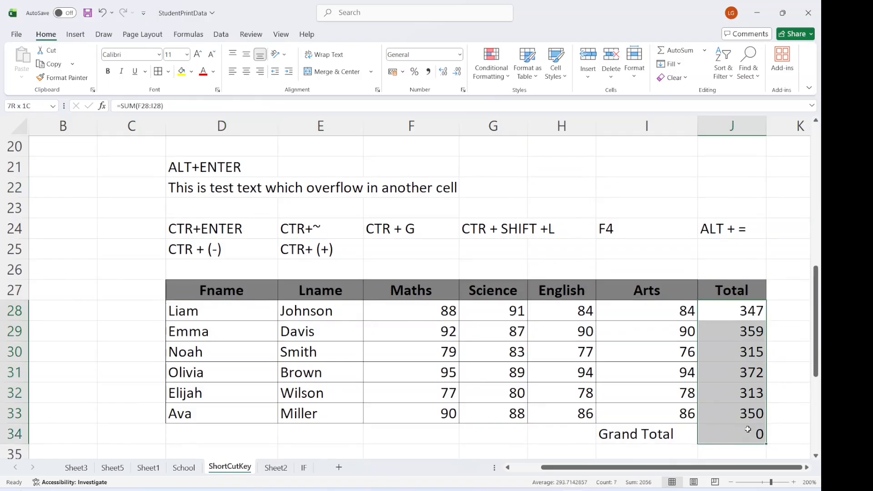
key("Delete")
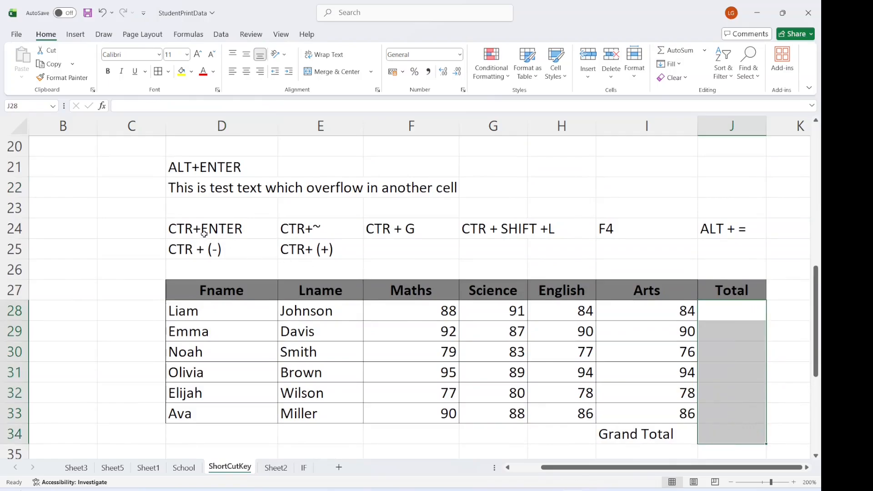
Total row 28's marks in J28 with =SUM(F28:I28), and clear that cell again.
left_click(727, 313)
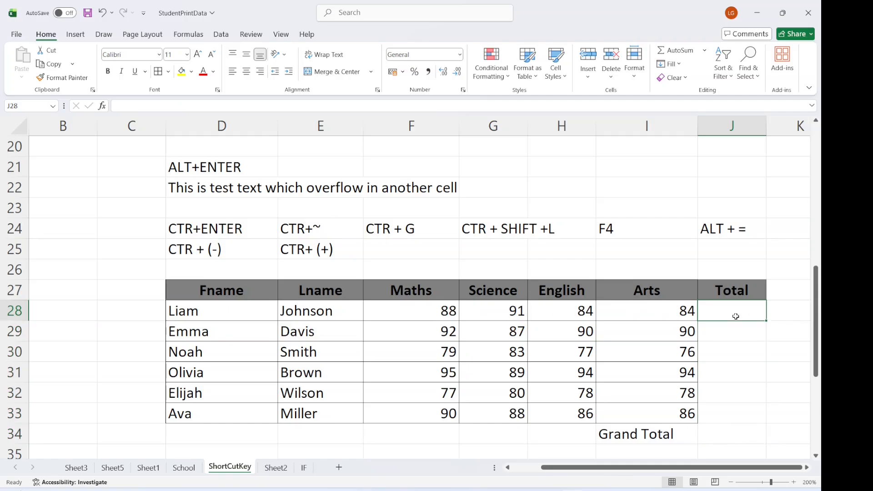
type("=")
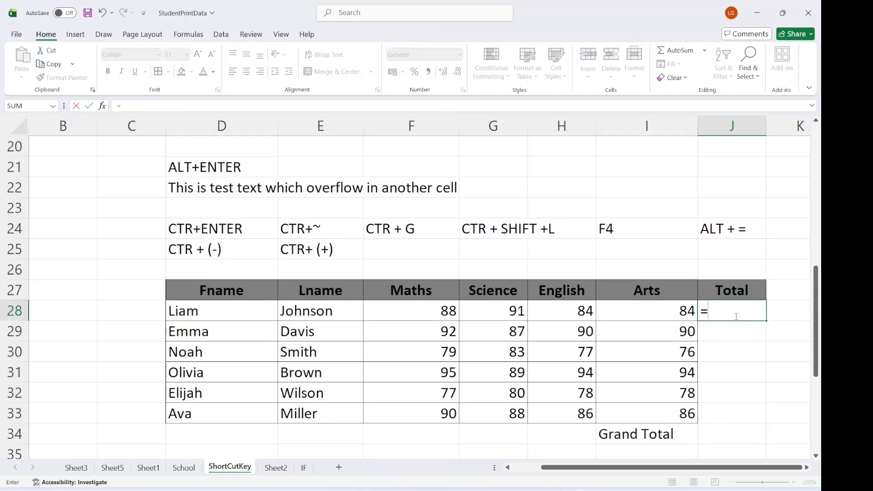
type("SUM(")
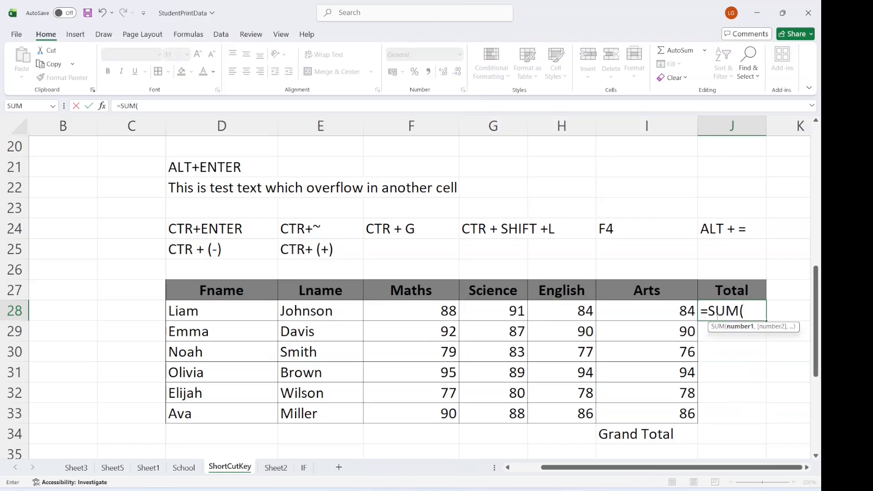
left_click_drag(438, 318, 627, 316)
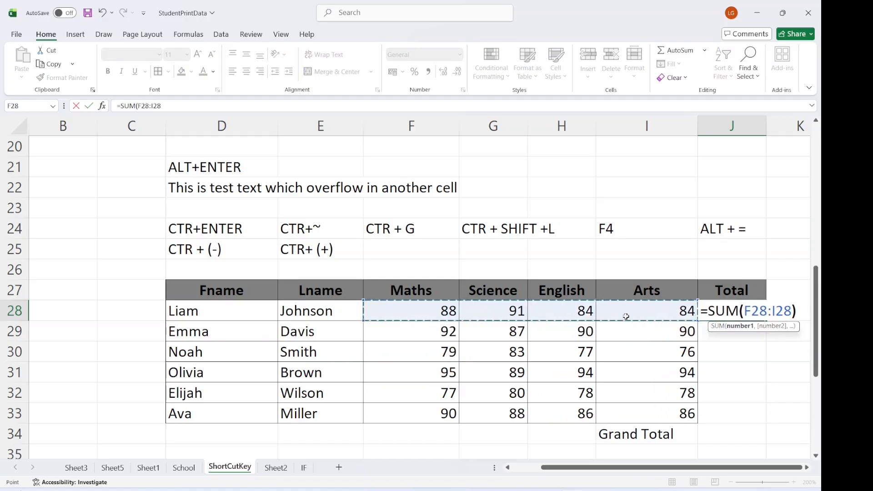
key("Return")
key("Up")
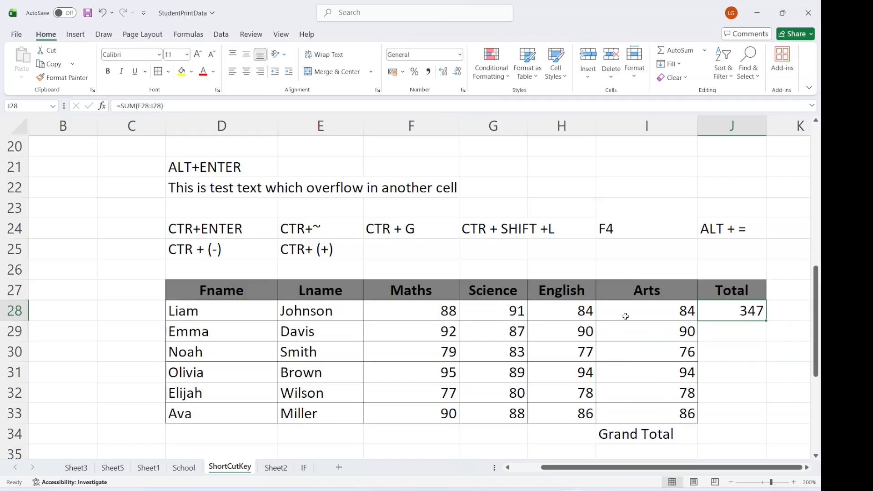
key("Delete")
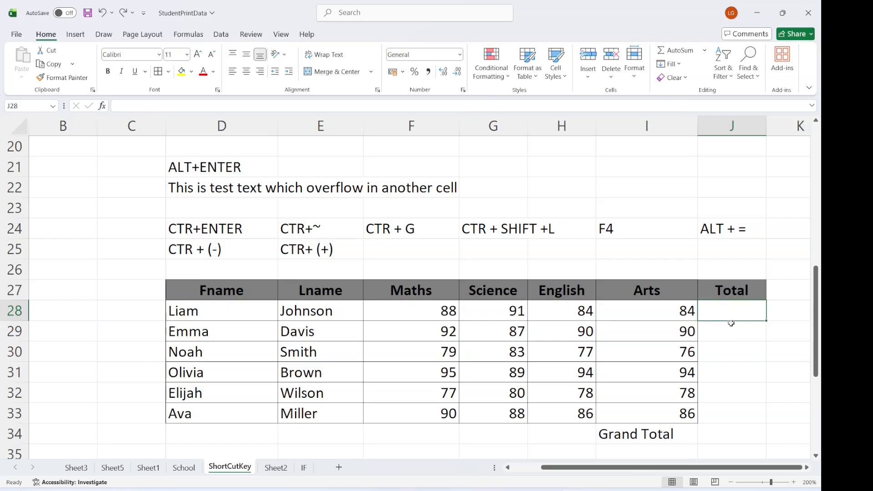
Enter =SUM(F28:I28) into all the Total cells J28:J33 at once, so each row sums its own marks.
left_click_drag(731, 323, 717, 411)
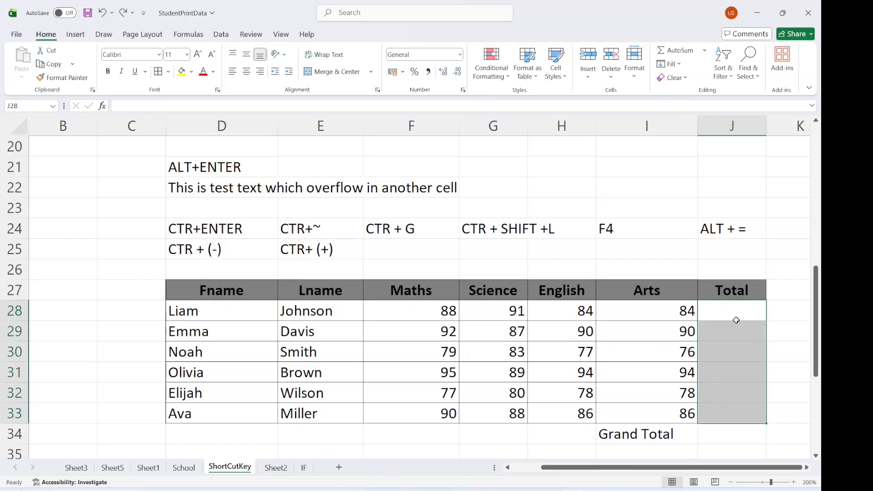
type("=")
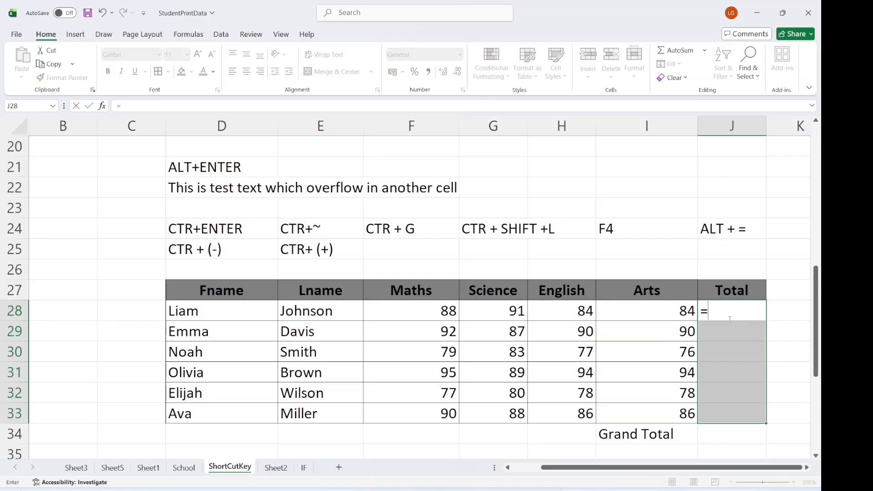
type("SUM(")
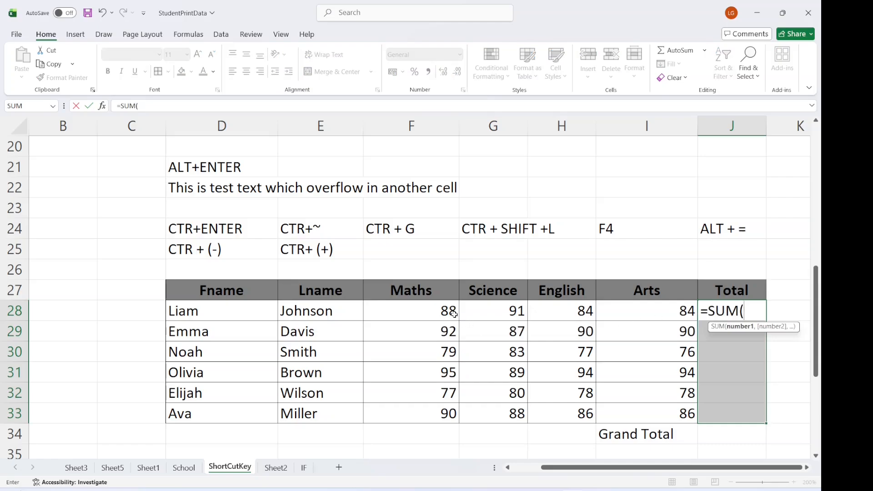
left_click_drag(455, 313, 625, 312)
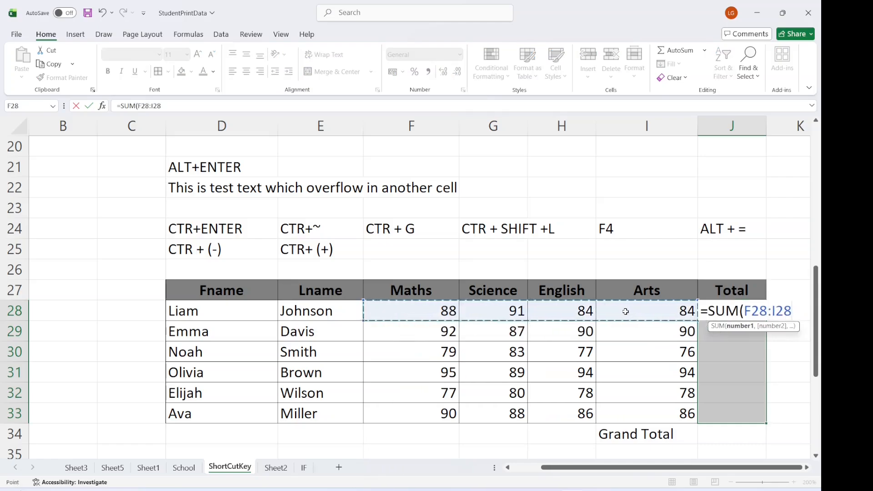
type(")")
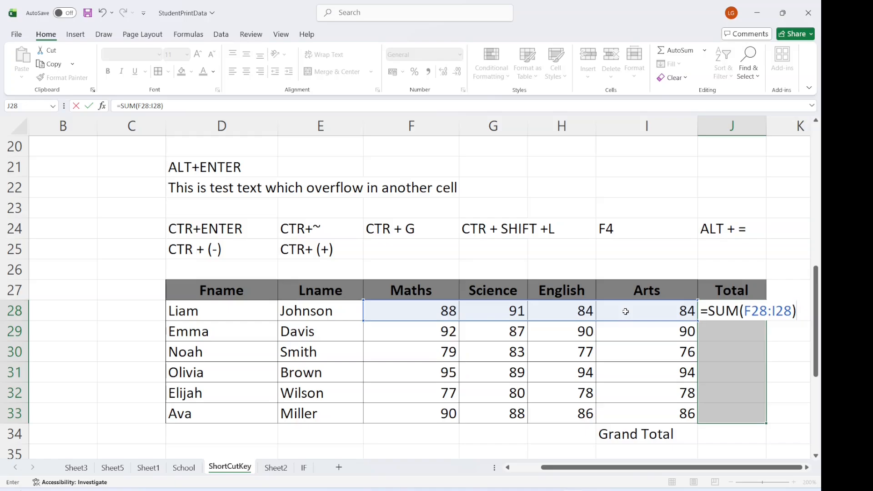
key("ctrl+Return")
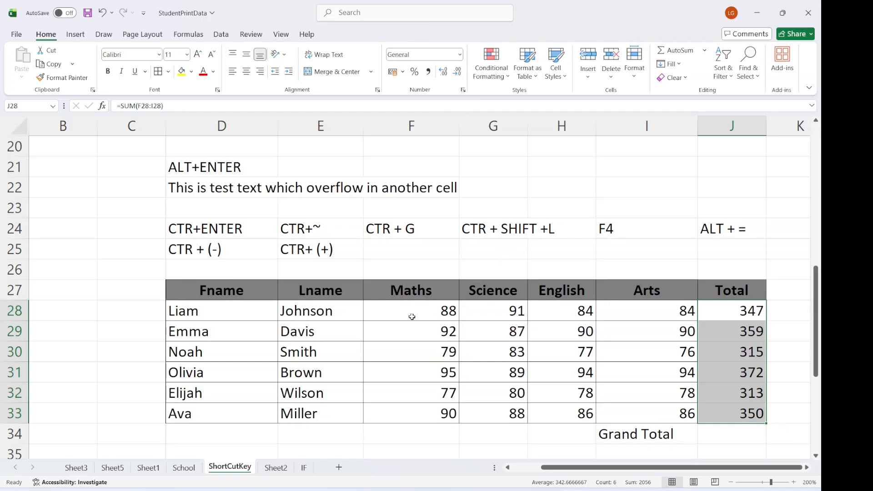
Inspect the formulas in Total cells J28 and J29 of the marks table.
left_click(249, 293)
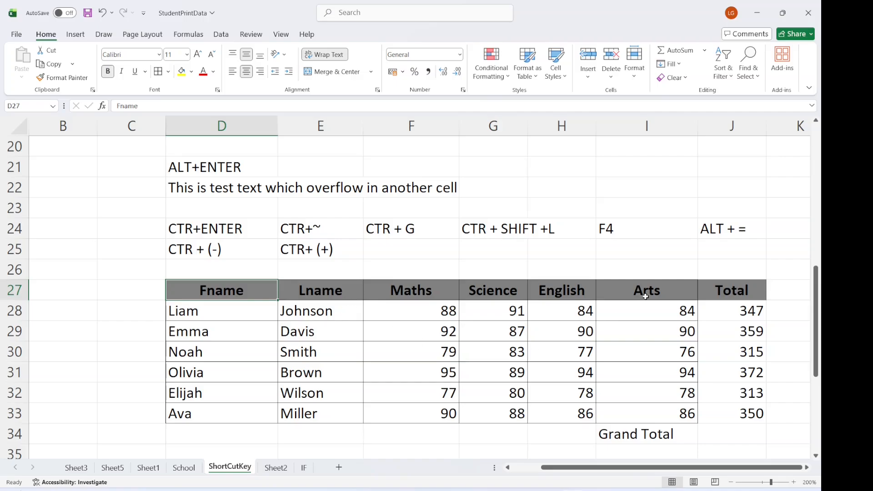
left_click(732, 315)
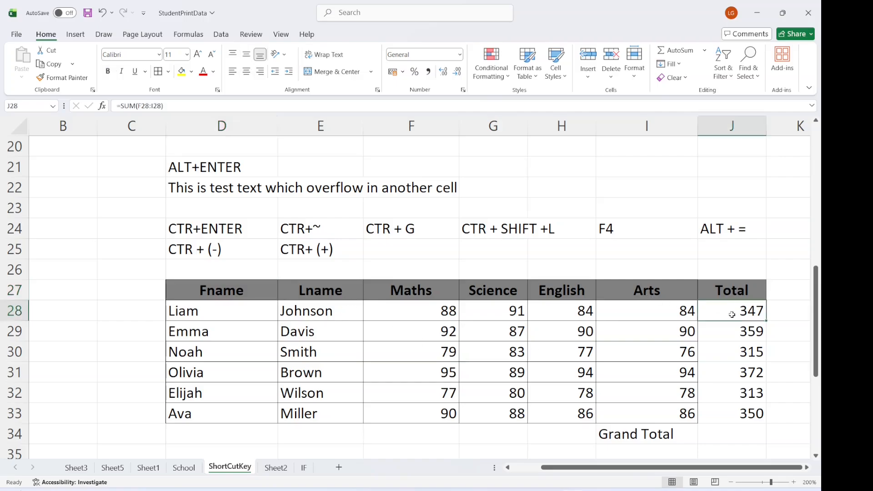
left_click(735, 338)
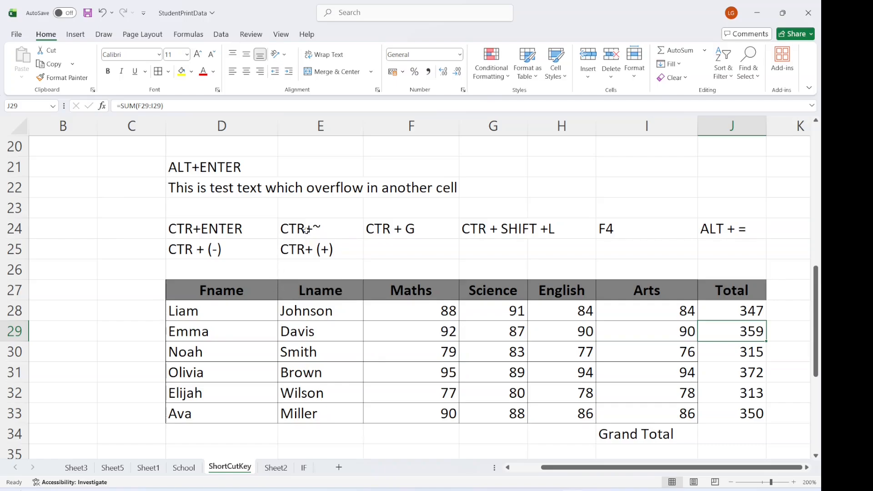
Show the formulas behind the marks table D27:J33, examine the Total column, and return to displaying values.
left_click_drag(233, 290, 746, 412)
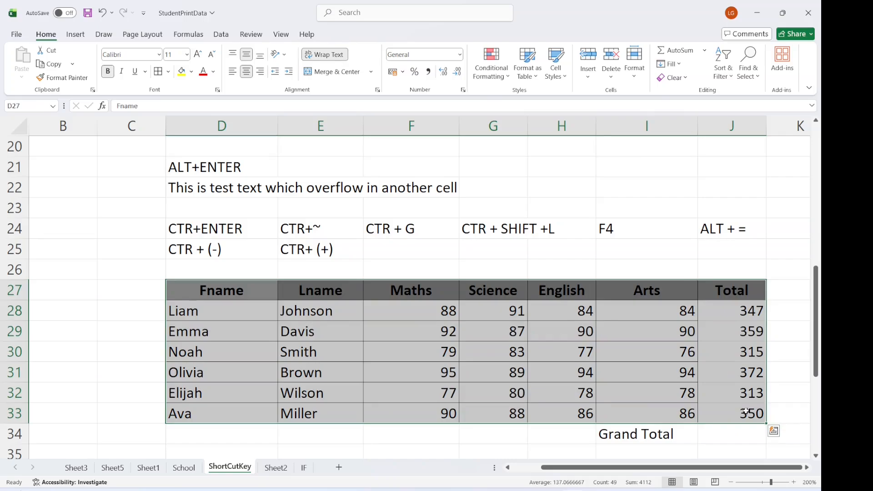
key("ctrl+grave")
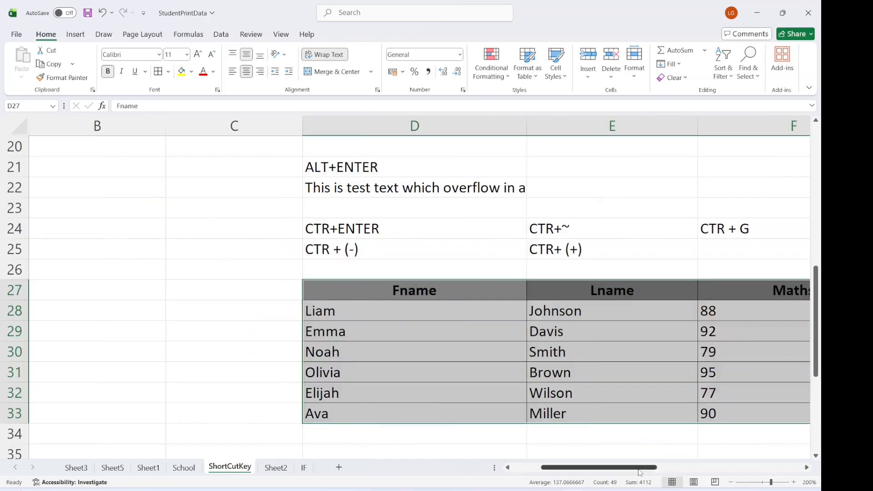
left_click_drag(642, 473, 756, 474)
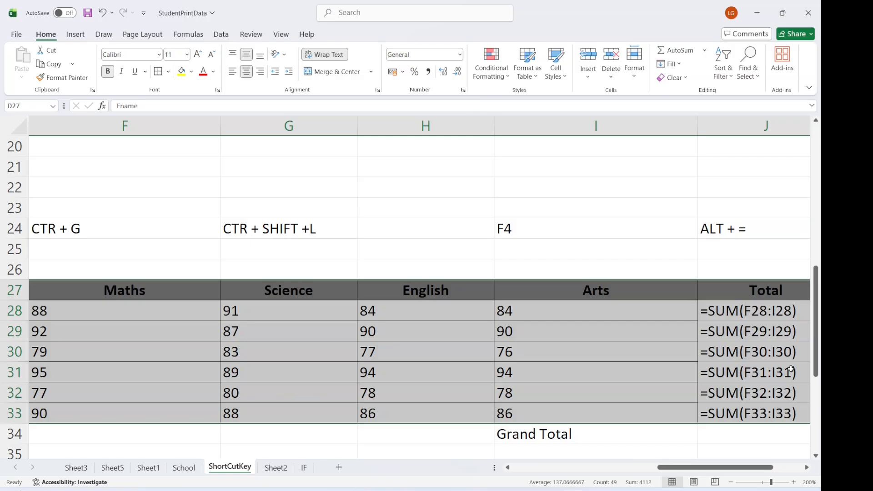
key("ctrl+grave")
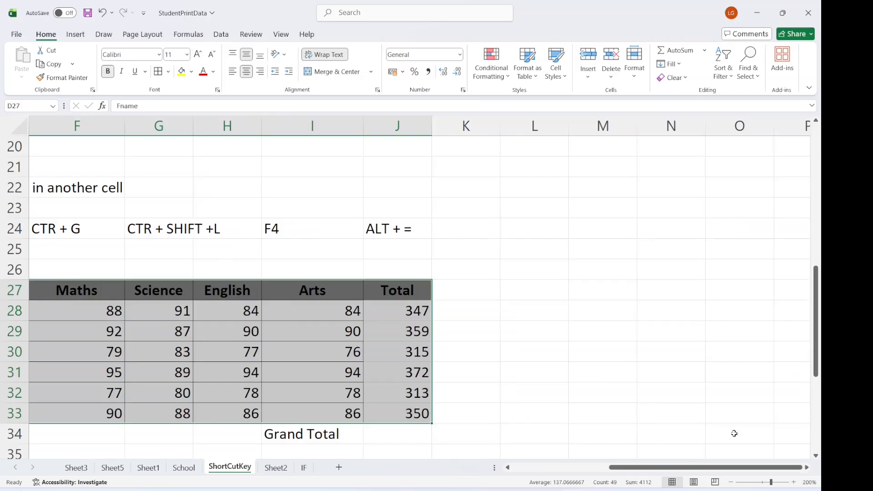
left_click_drag(710, 473, 645, 479)
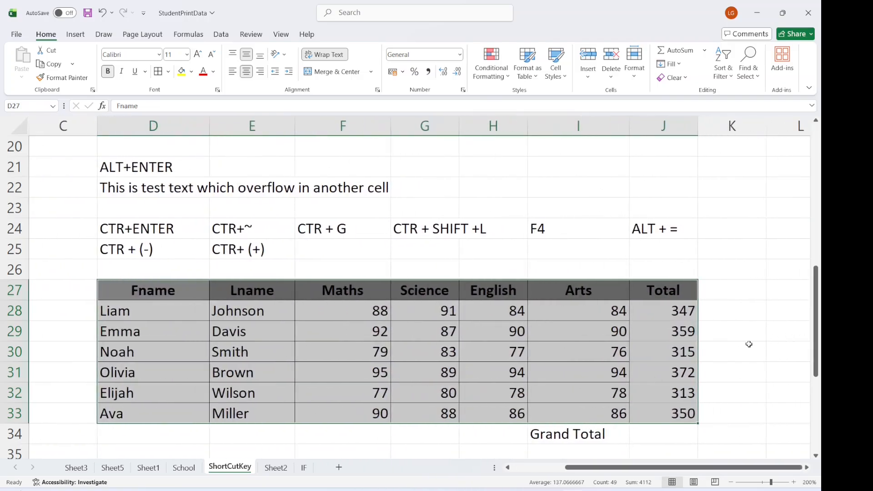
key("ctrl+z")
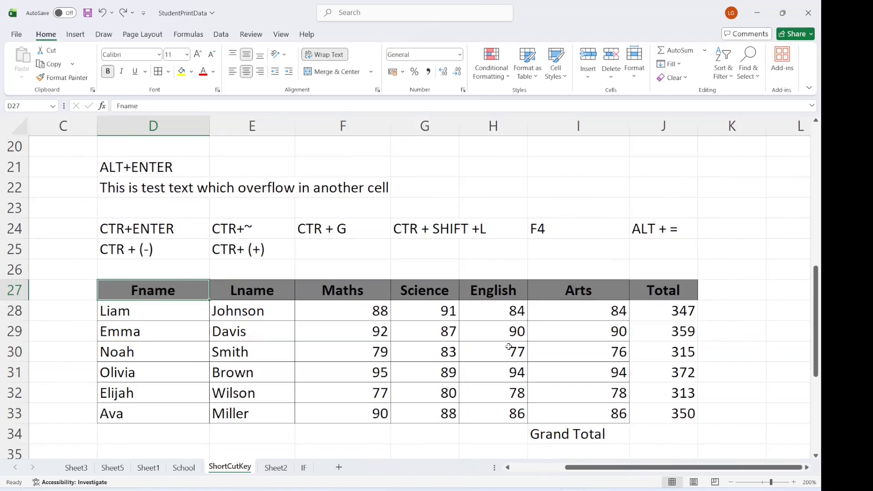
Clear the marks in cells F30, G29 and H31 of the marks table.
left_click(371, 353)
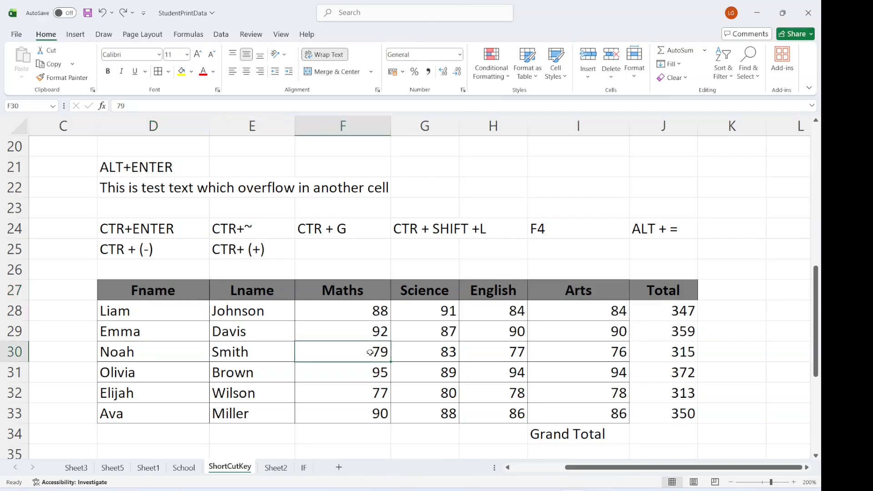
key("Delete")
left_click(446, 336)
key("Delete")
left_click(496, 373)
key("Delete")
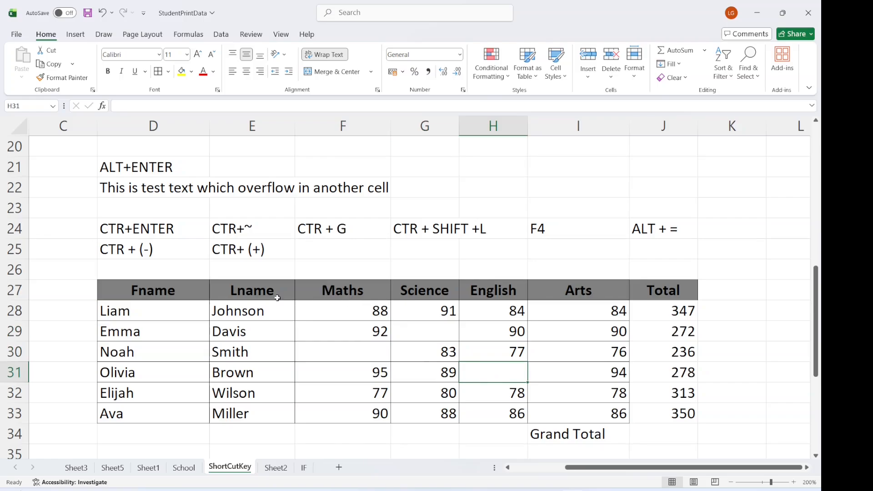
Select the blank cells within D27:J33 using Go To Special with Blanks, and fill them all with 77.
left_click_drag(172, 289, 647, 412)
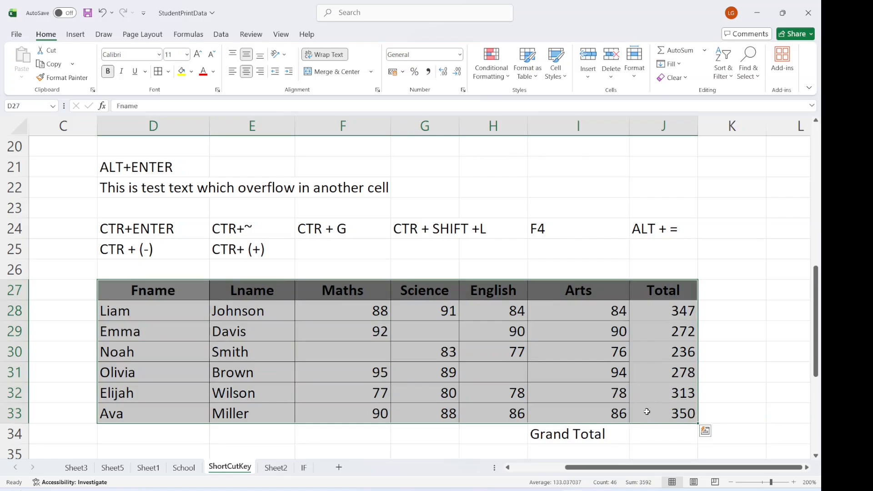
key("ctrl+g")
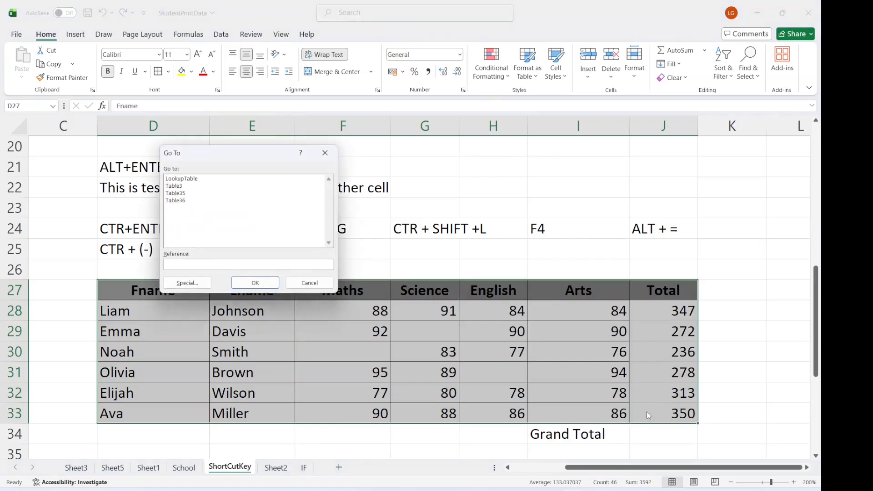
left_click(182, 201)
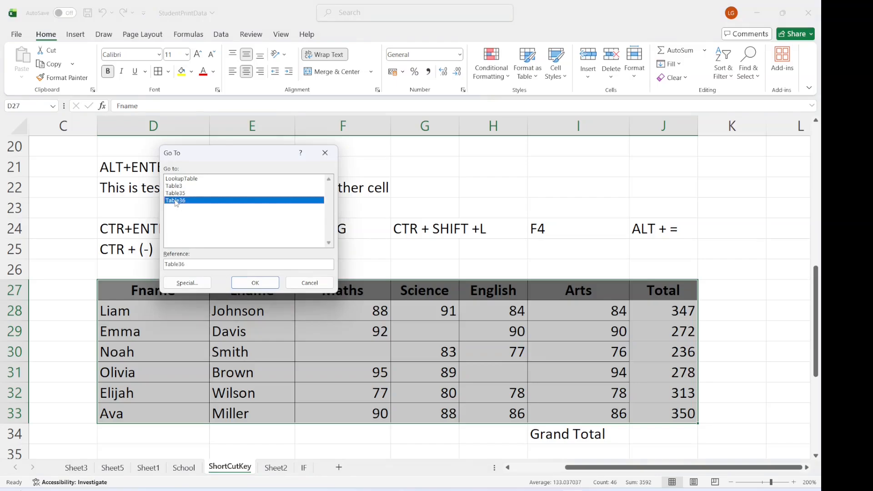
left_click(187, 283)
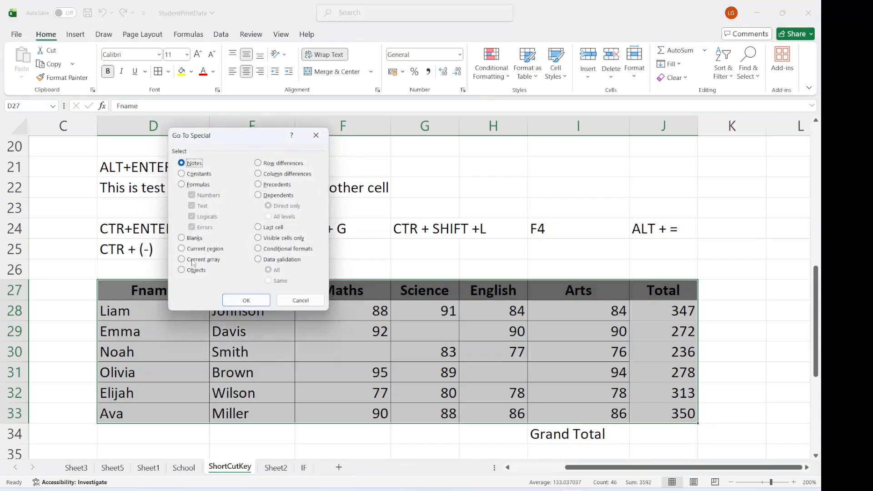
left_click(182, 237)
left_click(253, 303)
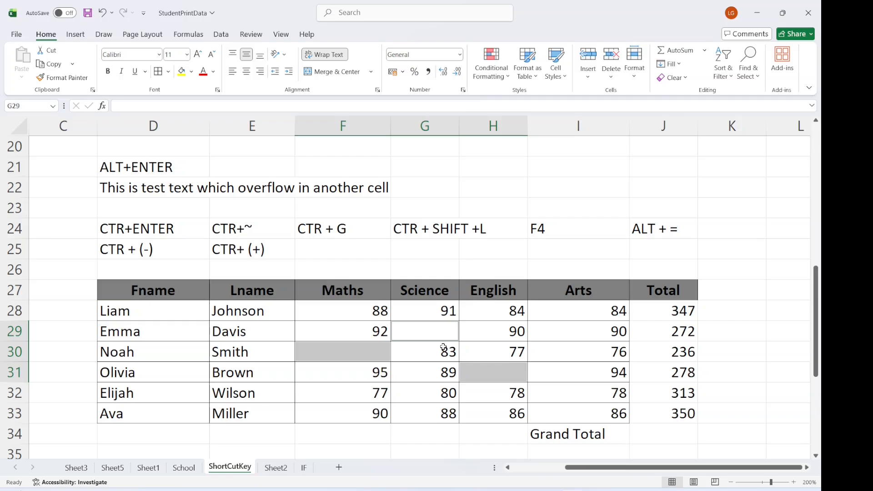
type("77")
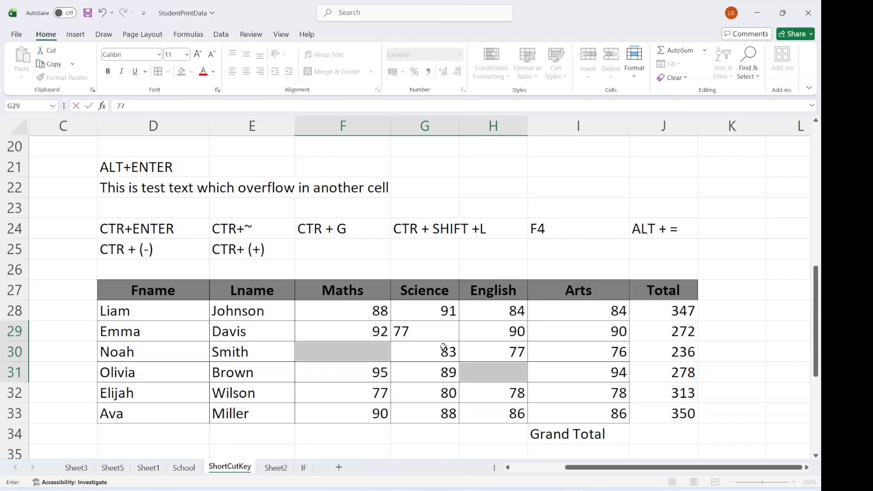
key("ctrl+Return")
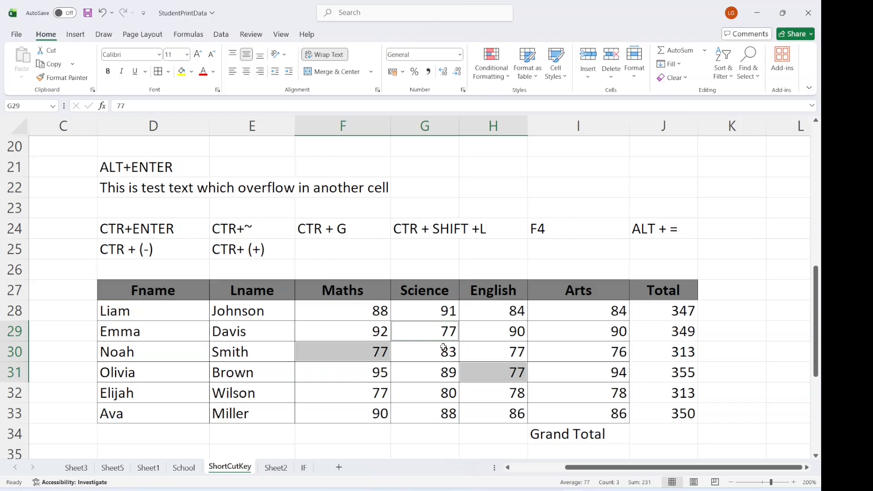
Turn on filters for the marks table headers in row 27 and filter the Fname column to only the first listed name.
left_click(189, 288)
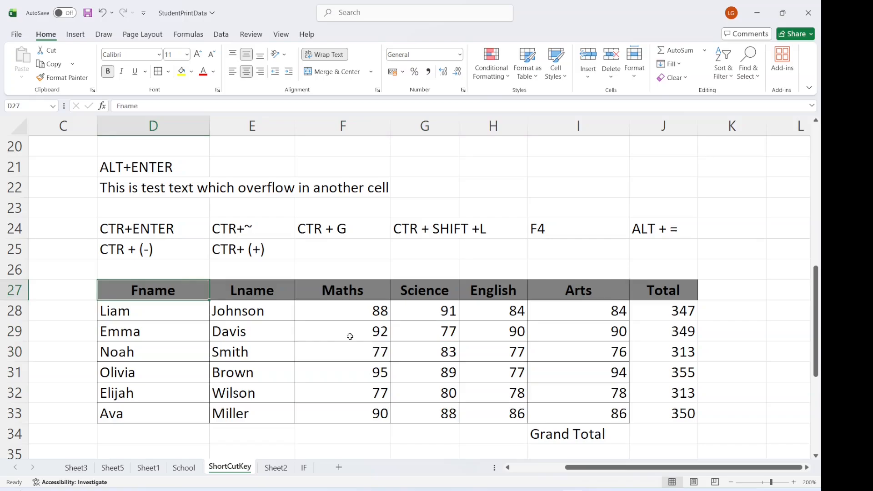
key("ctrl+shift+l")
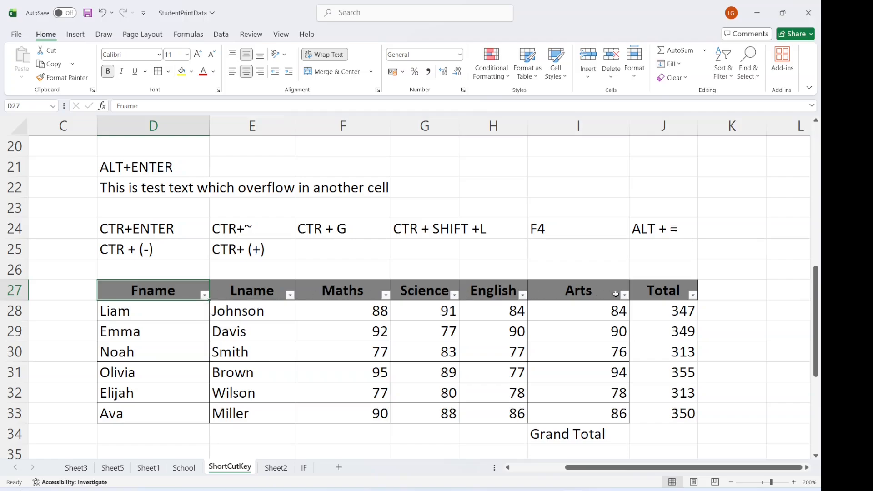
left_click(204, 295)
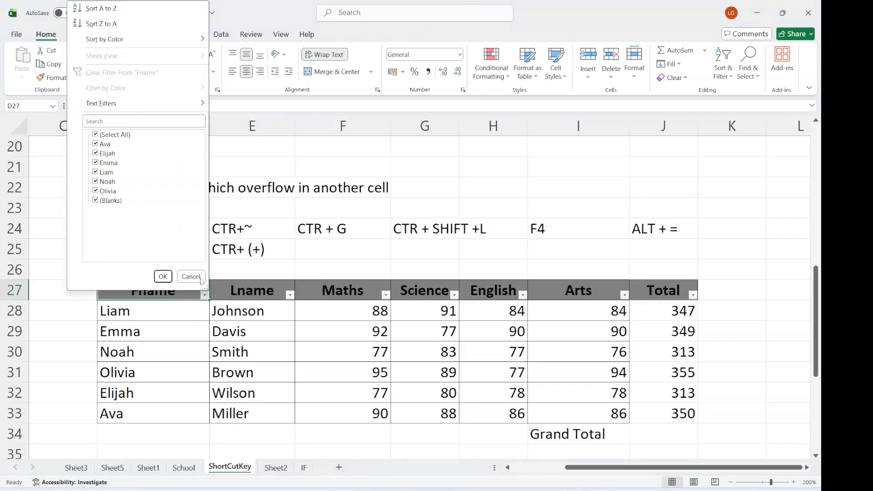
left_click(95, 135)
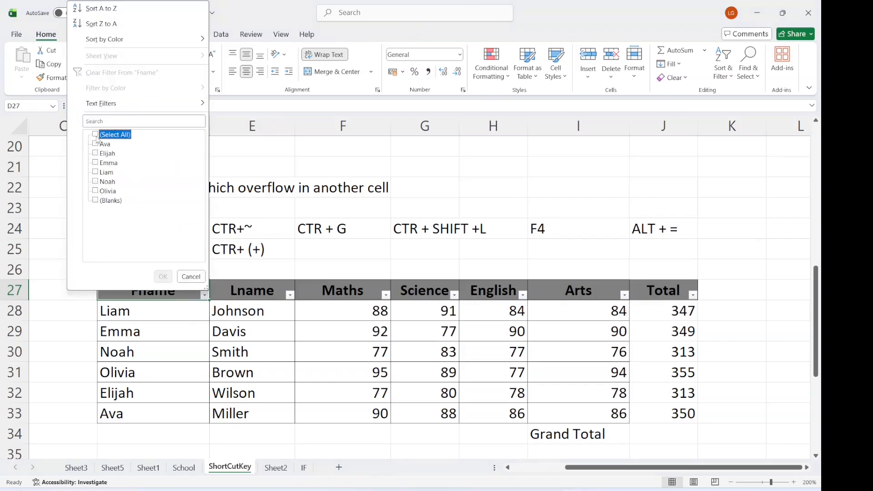
left_click(95, 144)
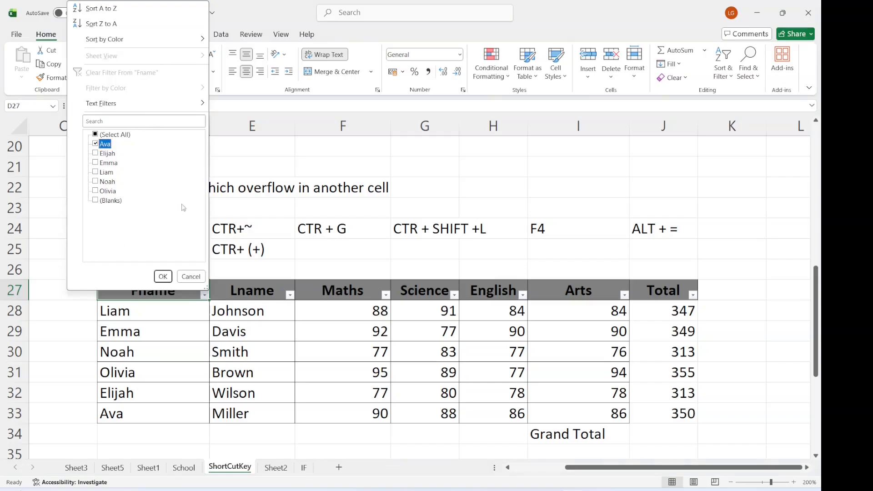
left_click(162, 277)
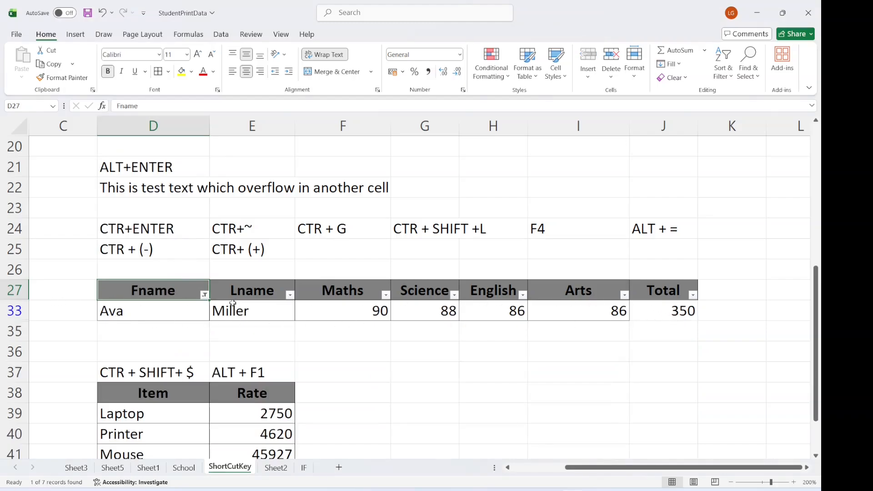
Select all values again in the Fname filter and remove the filters from the marks table.
left_click(202, 293)
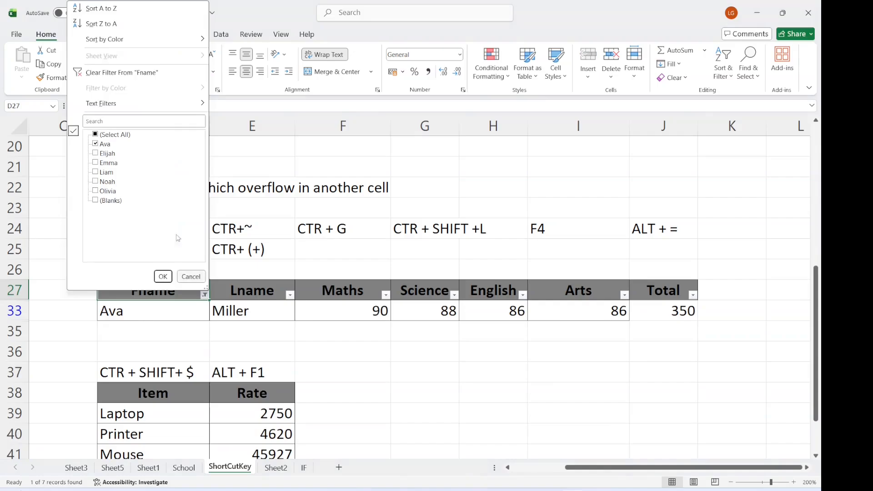
left_click(96, 134)
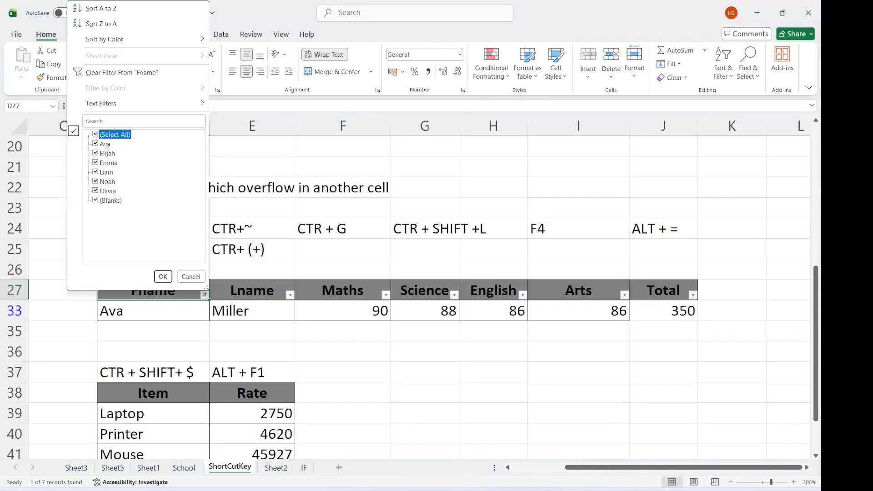
left_click(165, 277)
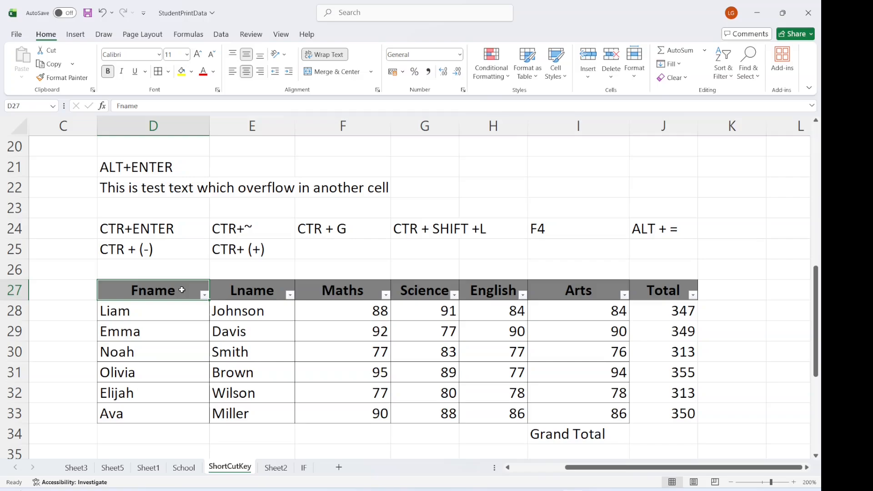
key("ctrl+shift+l")
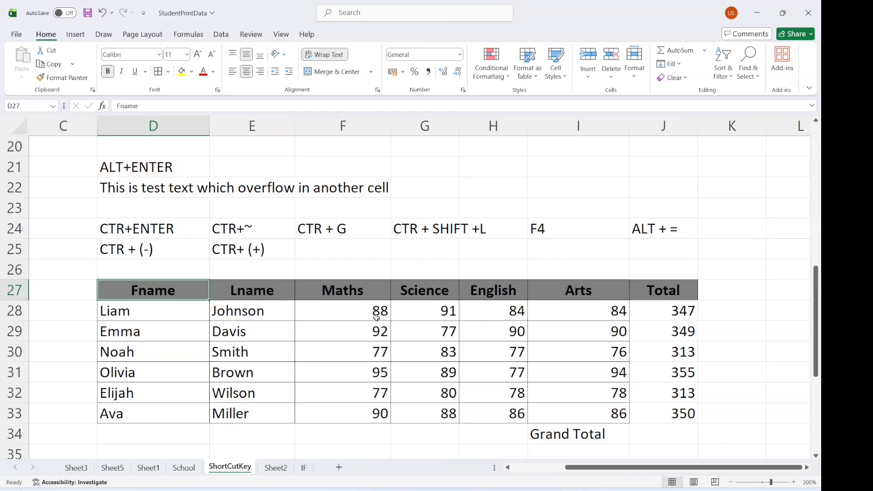
Set the font of F28:G28 to red and repeat that formatting on F29:G29 and cell F30.
left_click_drag(367, 311, 424, 310)
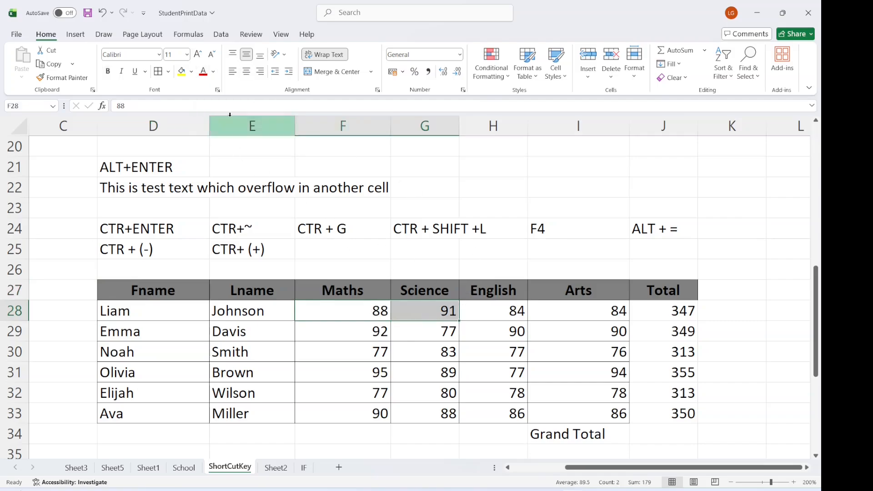
left_click(203, 72)
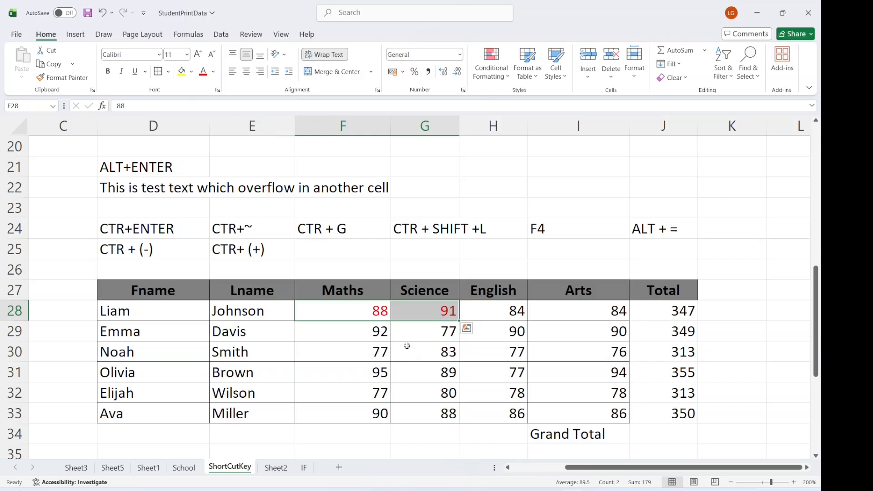
left_click_drag(378, 333, 440, 337)
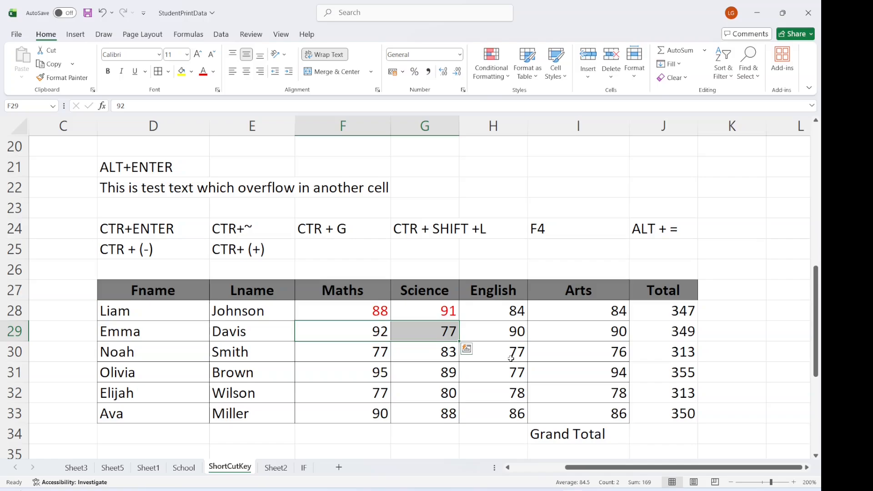
key("F4")
key("Down")
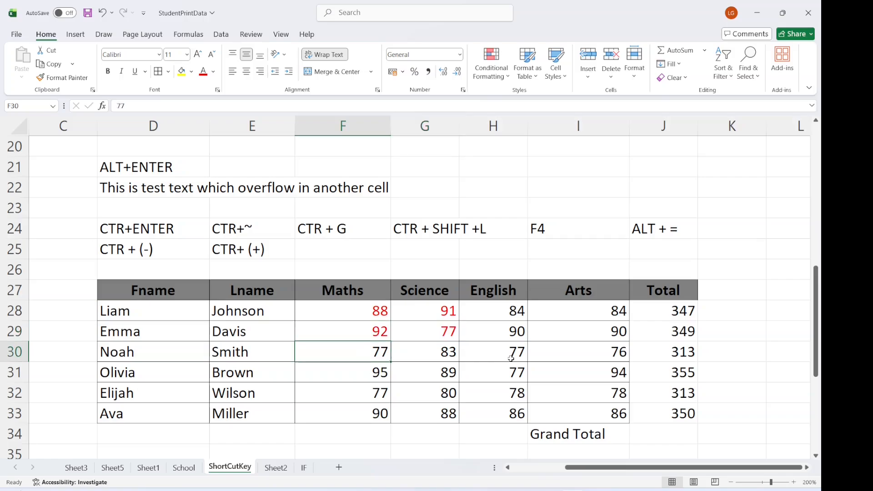
key("F4")
Insert seven blank rows at row 29, directly below the first student in the marks table.
right_click(18, 332)
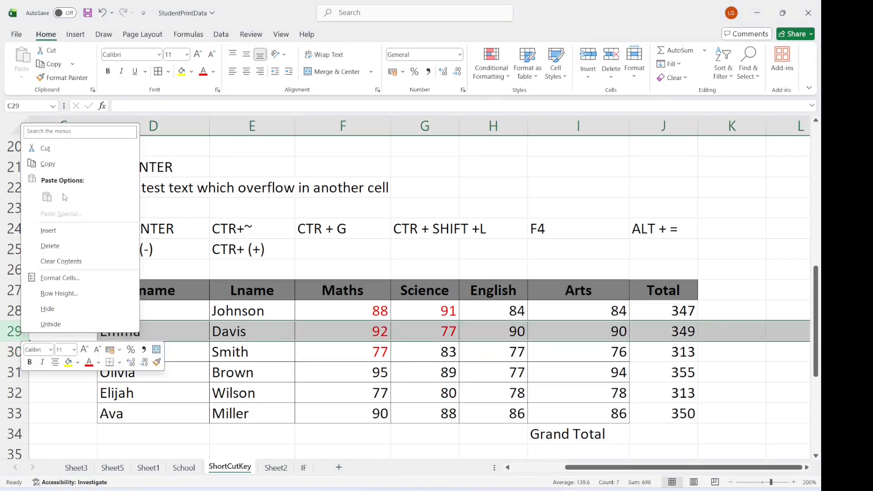
left_click(48, 231)
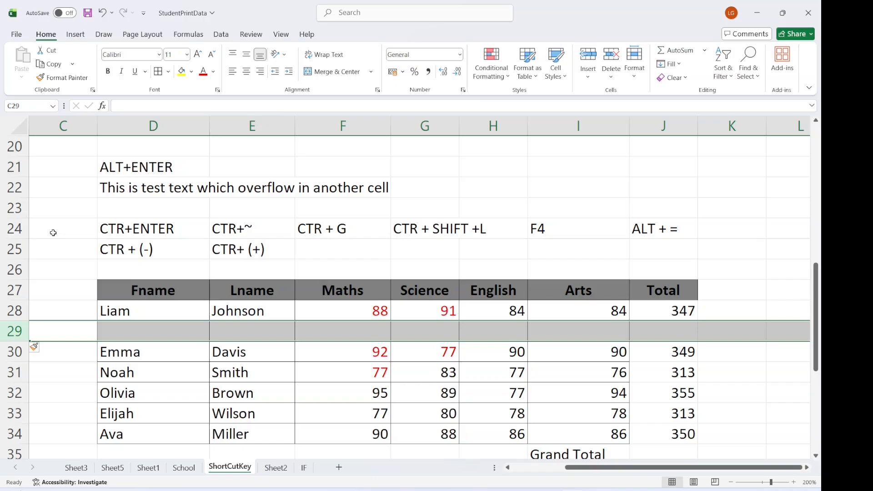
key("ctrl+shift+plus")
key("ctrl+shift+plus")
key("ctrl+shift+plus")
key("ctrl+shift+plus")
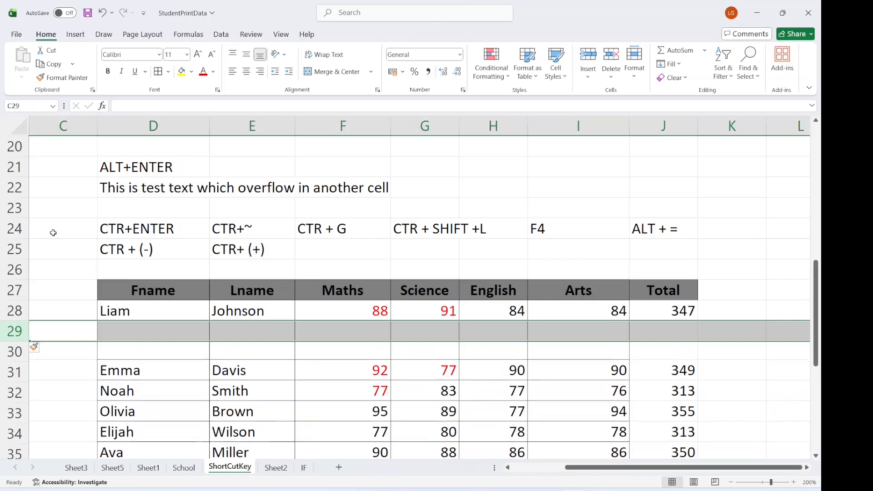
key("ctrl+shift+plus")
key("ctrl+shift+plus")
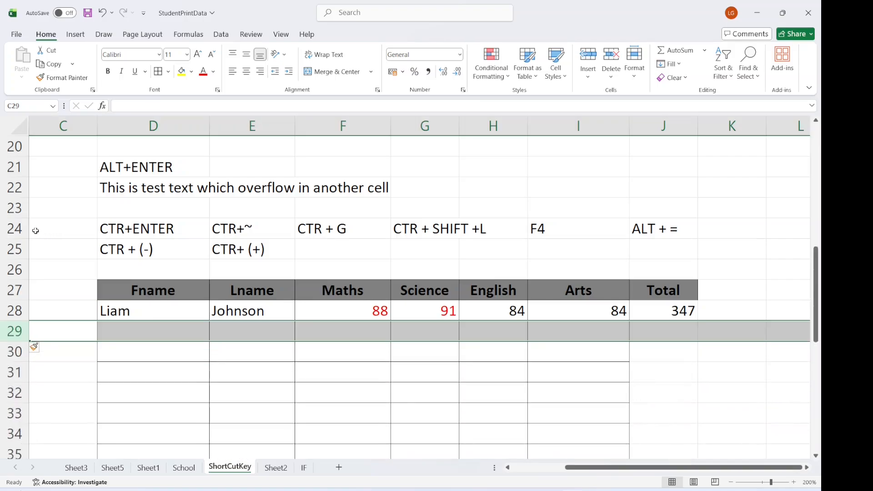
Delete the seven blank rows starting at row 29 of the marks table.
right_click(13, 330)
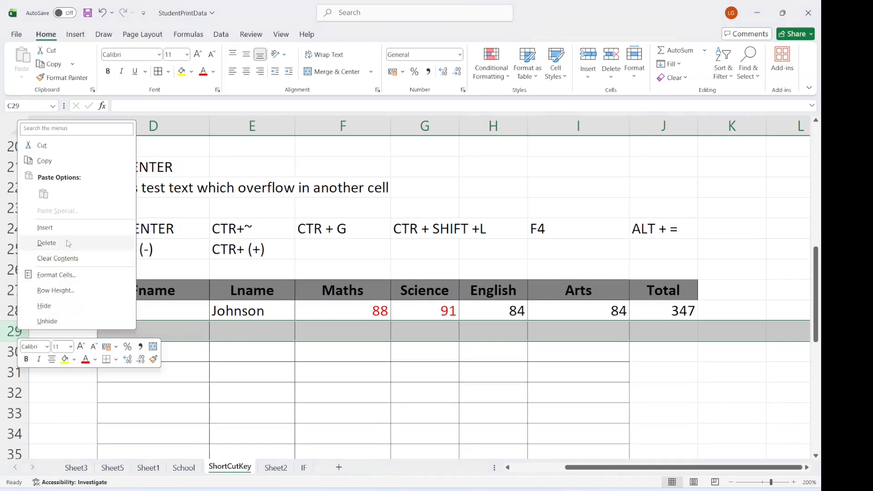
left_click(47, 243)
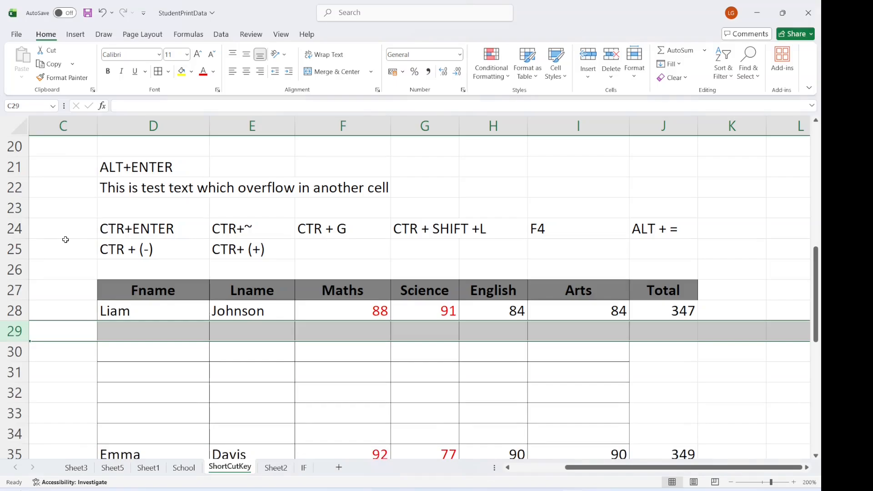
key("ctrl+minus")
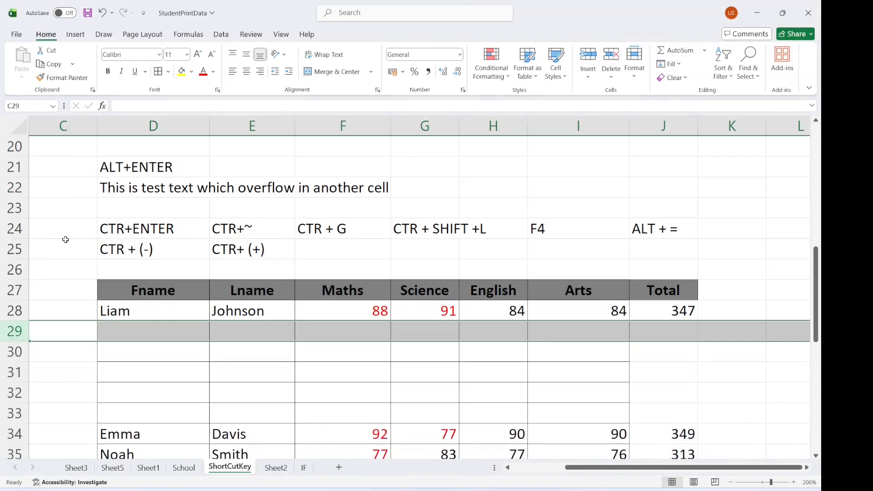
key("ctrl+minus")
key("ctrl+minus")
key("ctrl+minus")
key("ctrl+minus")
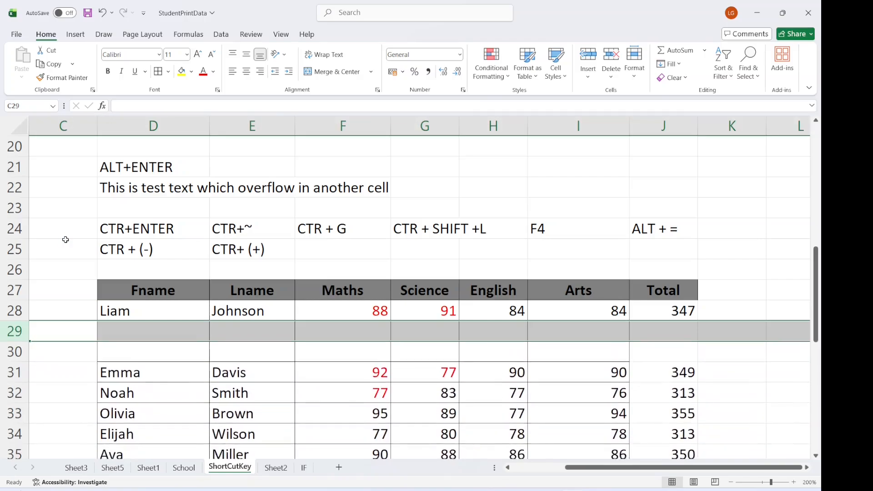
key("ctrl+minus")
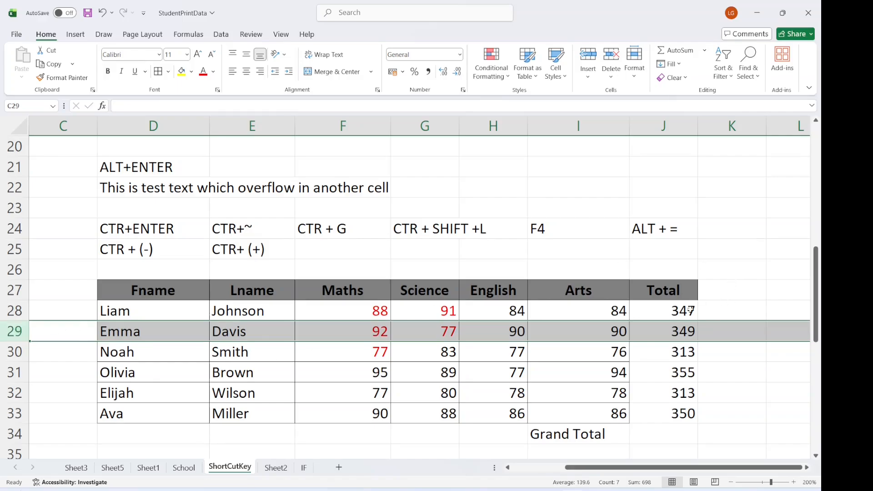
Enter an AutoSum of J28:J33 in the Grand Total cell J34.
left_click(666, 431)
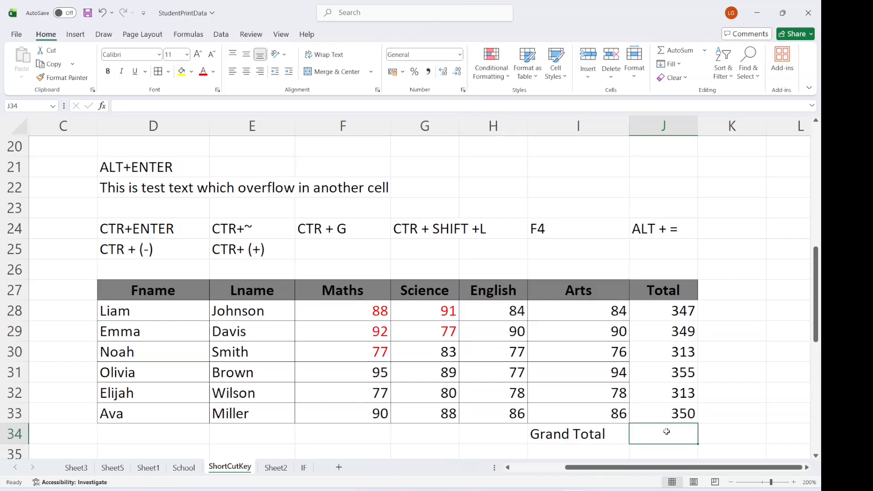
key("alt")
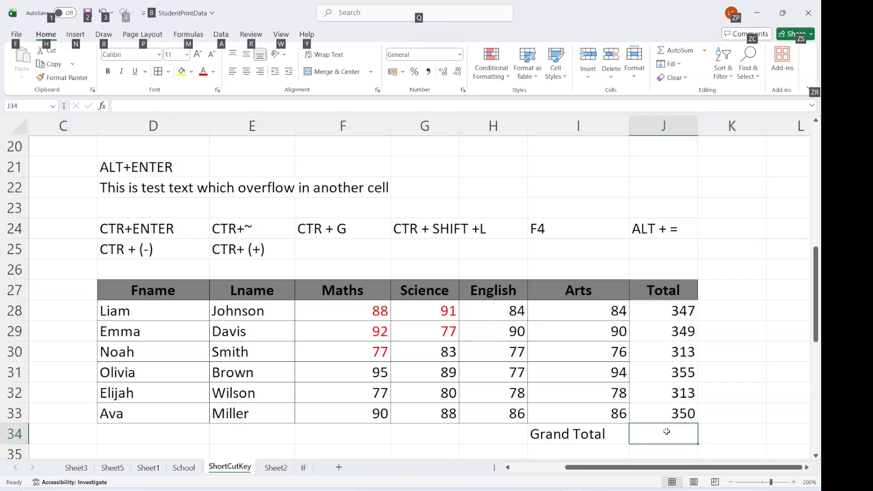
key("alt+equal")
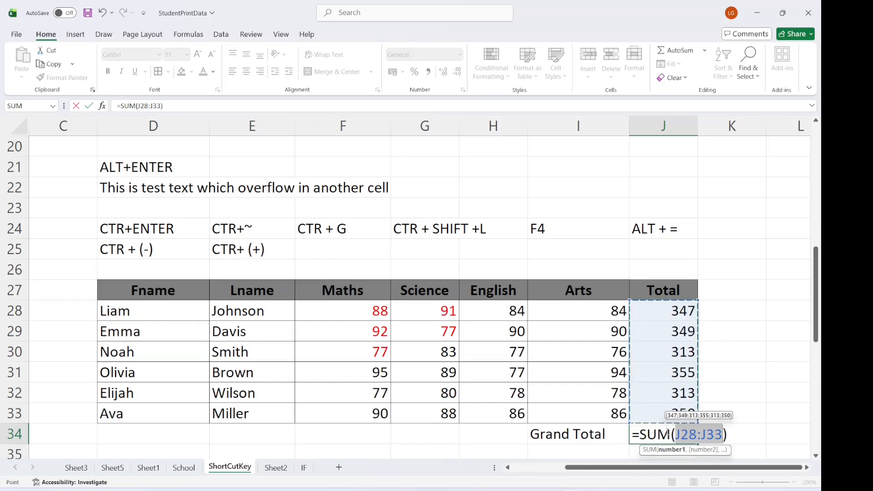
key("Return")
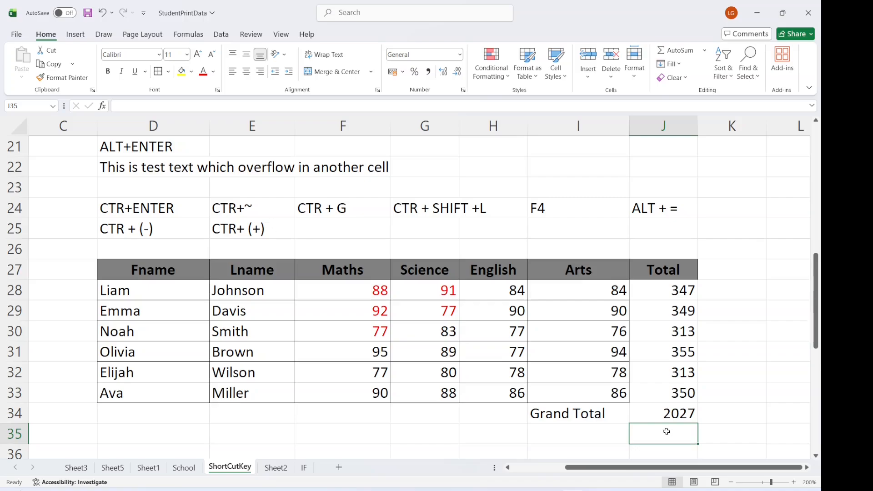
key("alt")
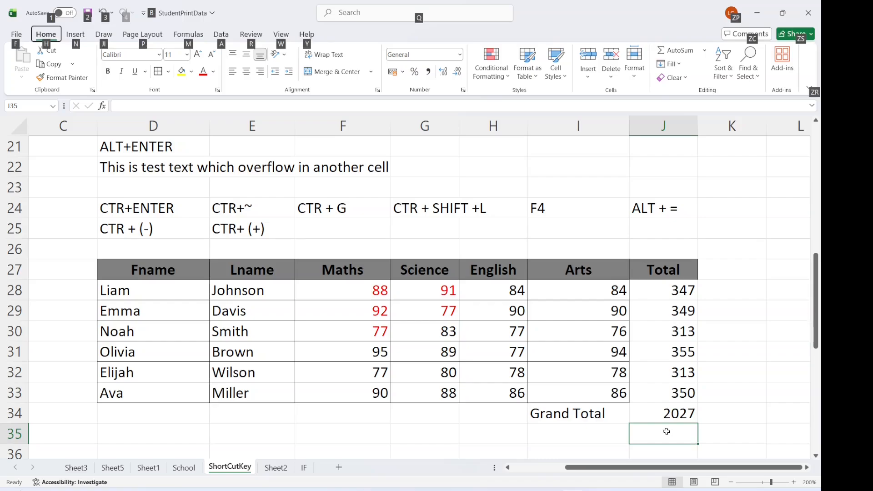
Select row 29 of the marks table and insert six blank rows there.
left_click(151, 313)
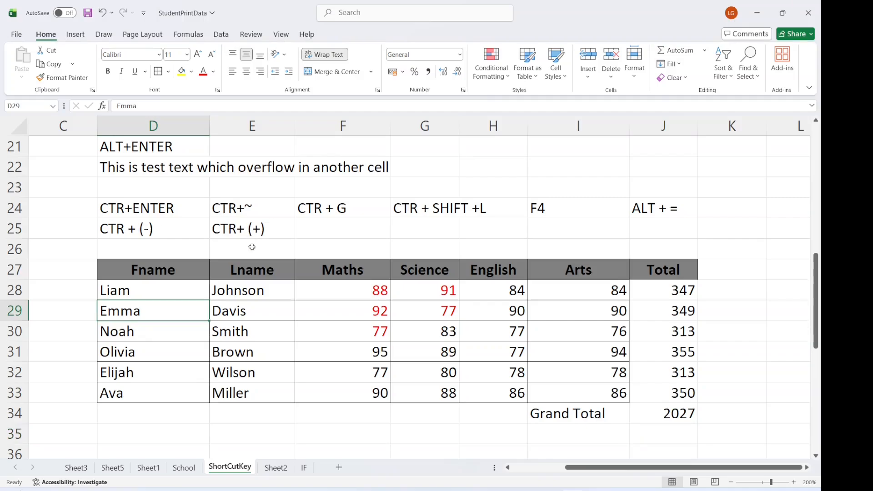
left_click(17, 311)
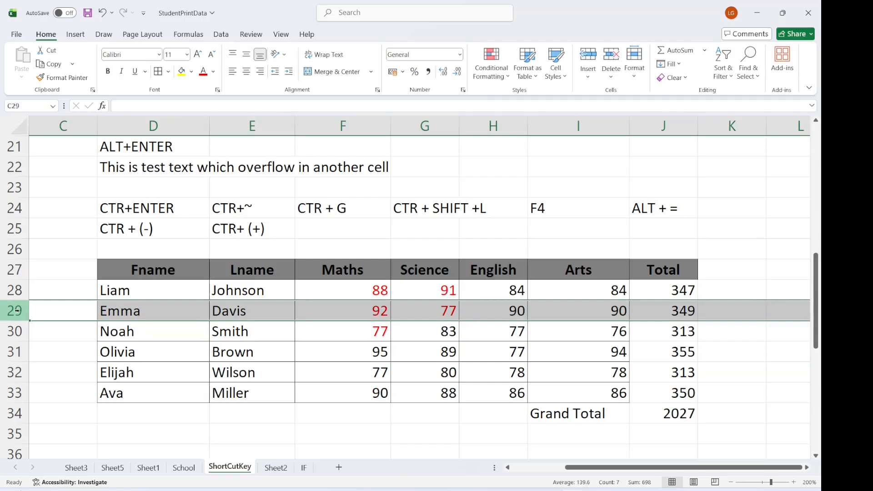
key("ctrl+plus")
key("ctrl+plus")
key("ctrl+plus")
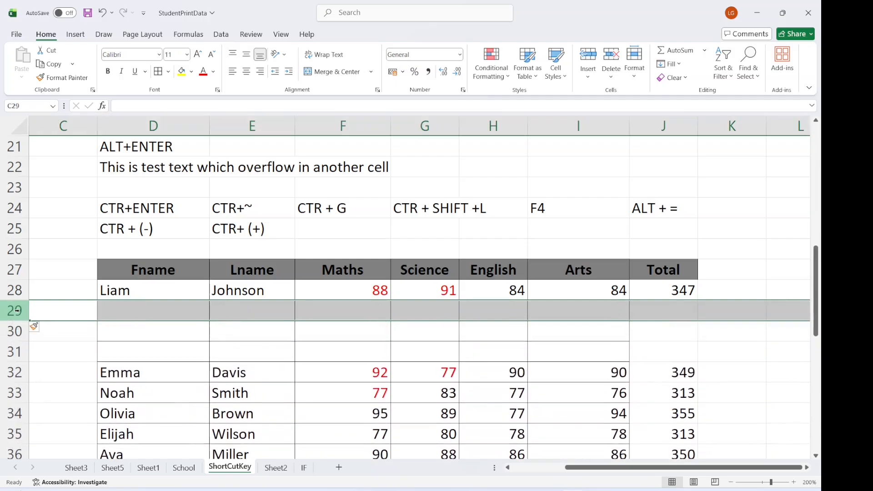
key("ctrl+plus")
key("ctrl+plus")
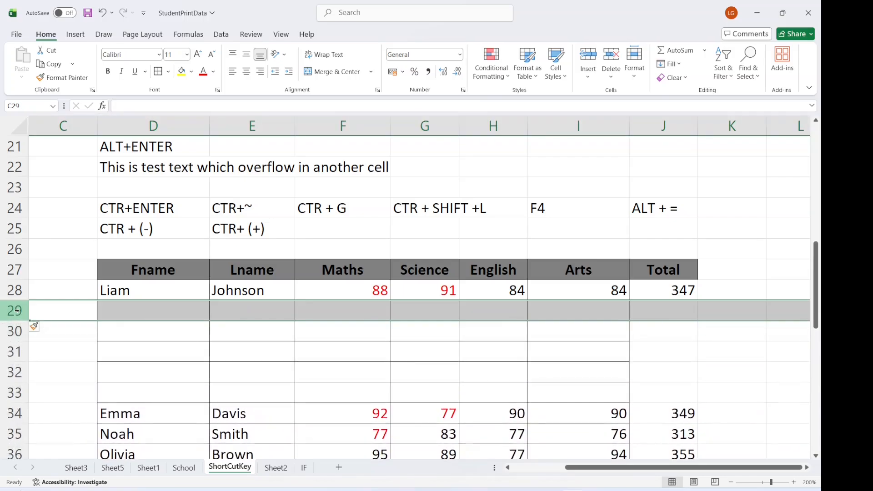
key("ctrl+plus")
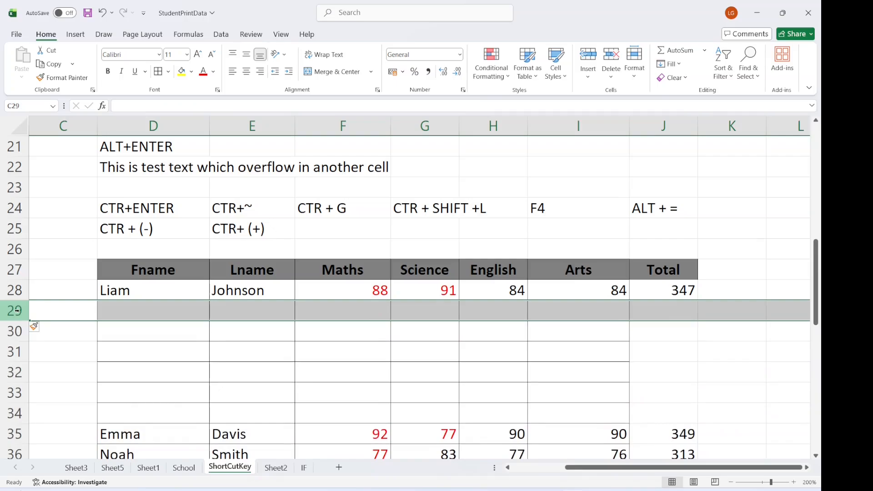
Delete the six blank rows inserted from row 29 down so the student rows are contiguous again.
key("ctrl+minus")
key("ctrl+minus")
key("ctrl+minus")
key("ctrl+minus")
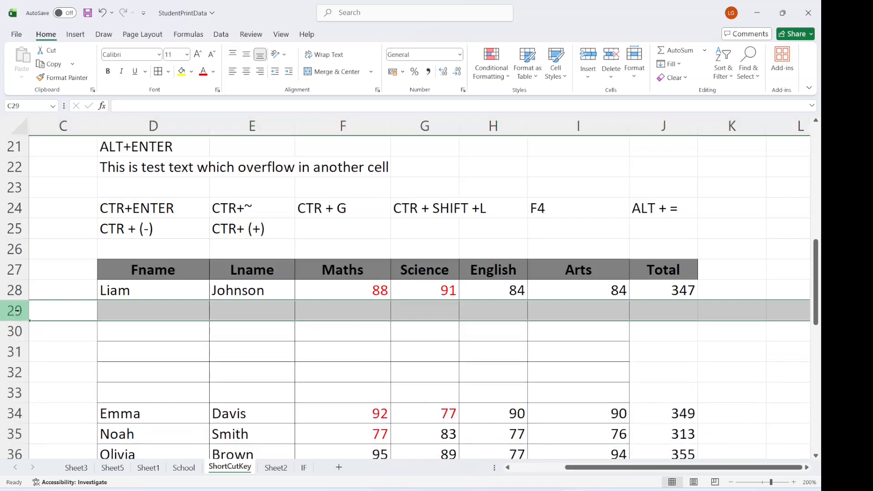
key("ctrl+minus")
key("ctrl+minus")
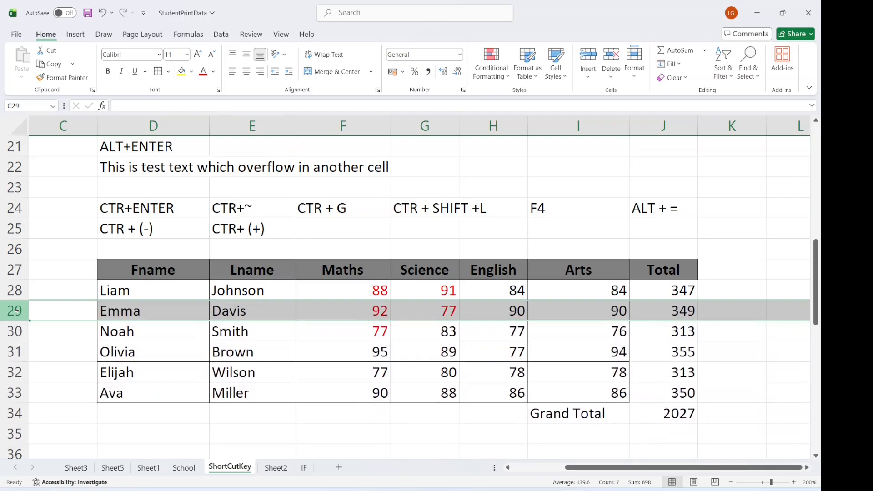
Select column E, which holds Lname, and insert three blank columns before it.
left_click(253, 128)
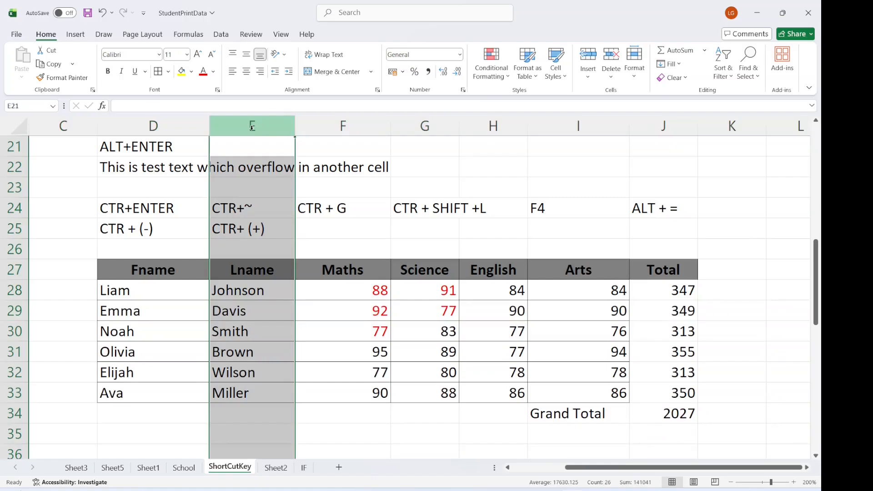
key("ctrl+shift+plus")
key("ctrl+shift+plus")
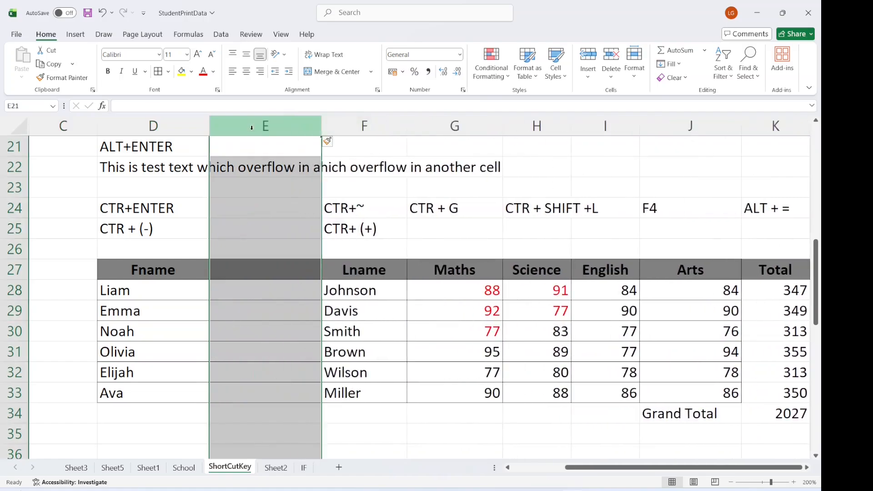
key("ctrl+shift+plus")
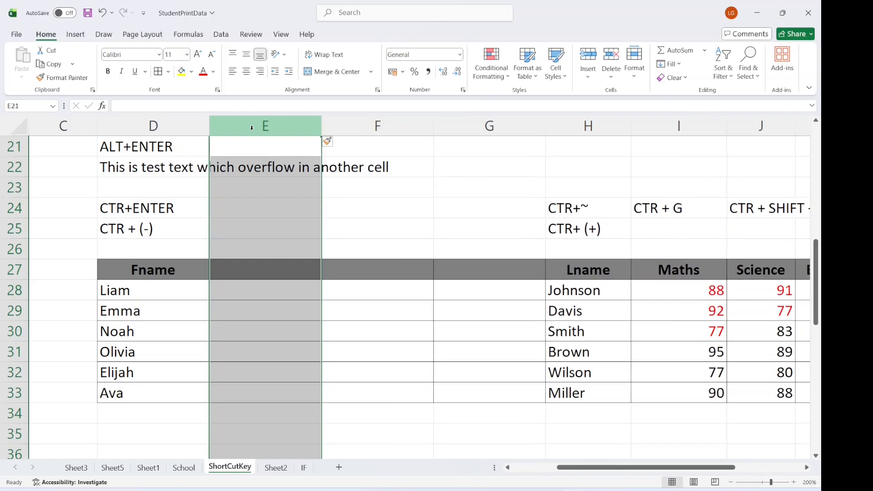
Delete the three blank columns between Fname and Lname.
key("ctrl+minus")
key("ctrl+minus")
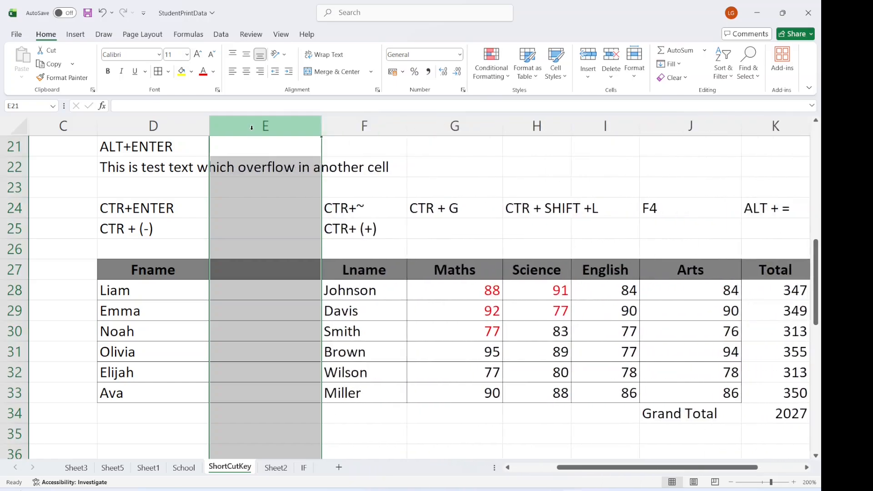
key("ctrl+minus")
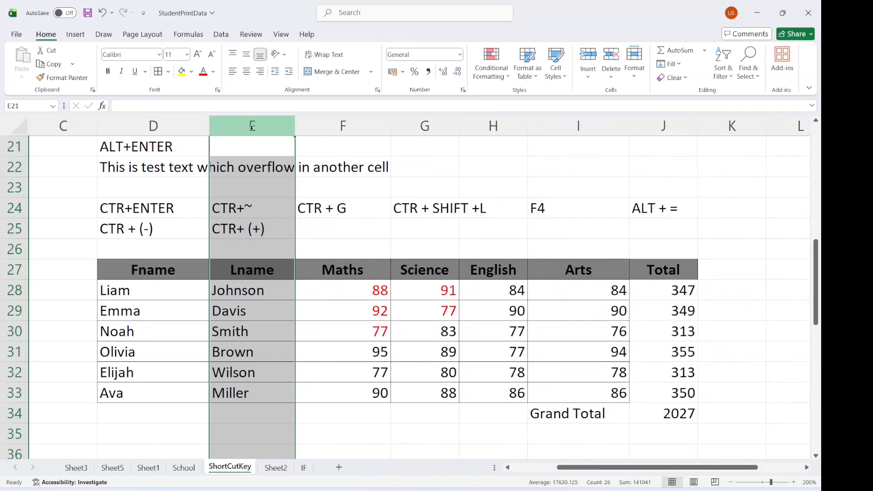
Apply the Currency number format to the Rate values in E39:E44 of the item table.
scroll(487, 318, "up", 1)
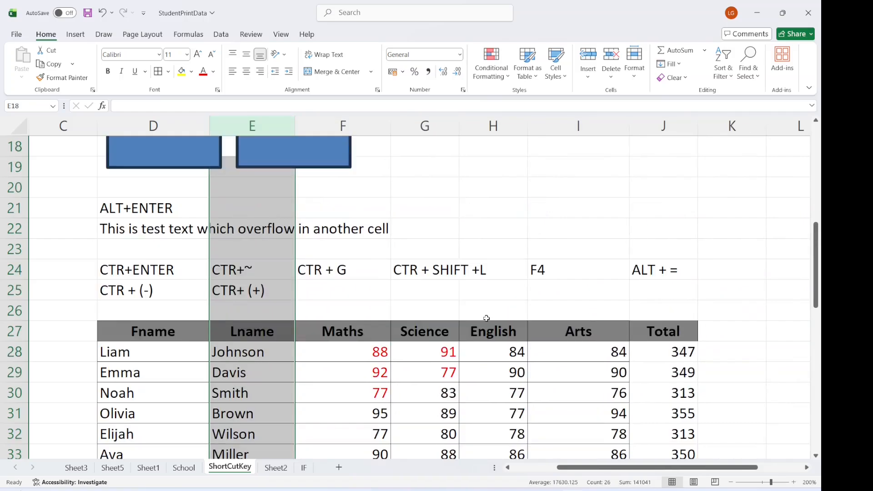
scroll(486, 318, "down", 5)
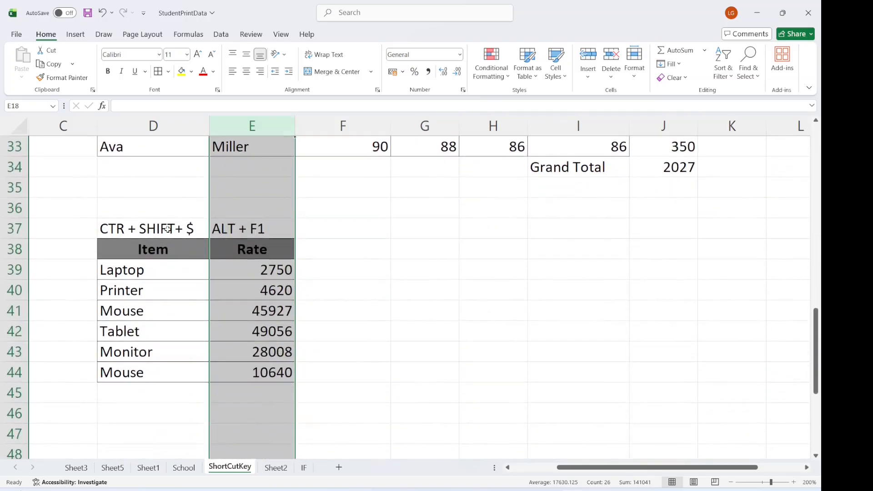
left_click(167, 230)
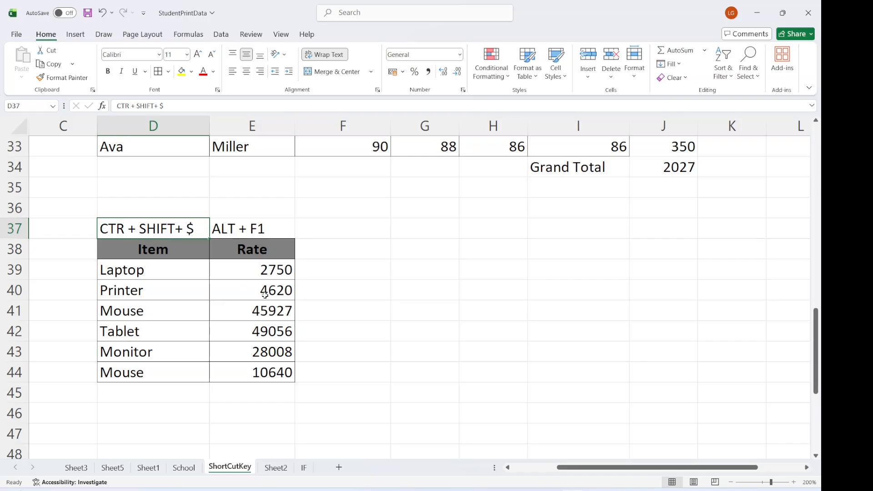
left_click(268, 269)
left_click_drag(267, 273, 269, 367)
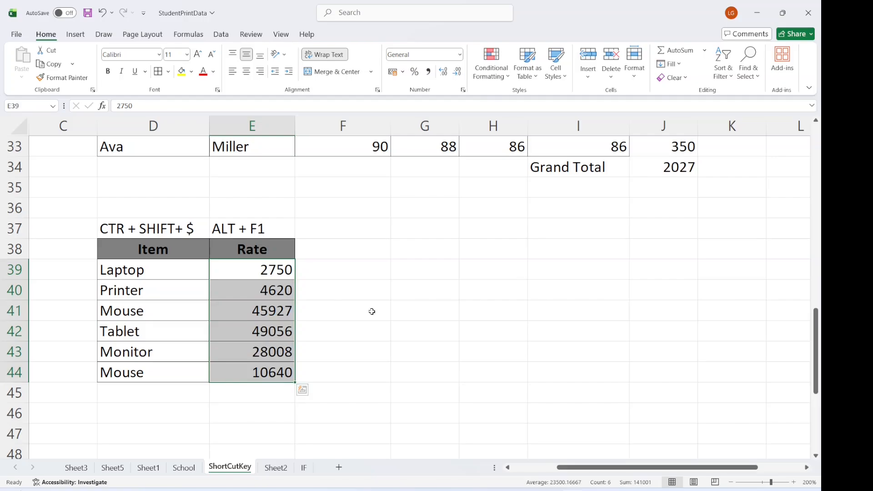
key("ctrl+shift+dollar")
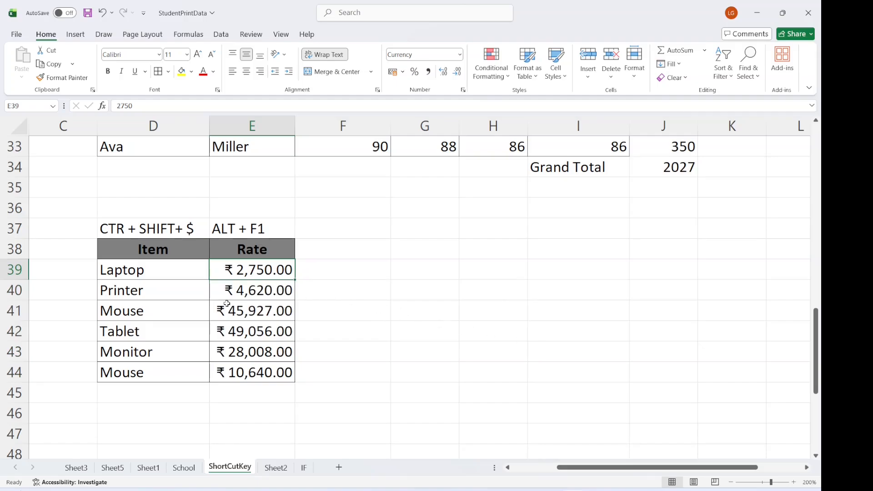
Insert a default column chart from the item table D38:E44, keeping its original chart style.
left_click_drag(150, 250, 245, 375)
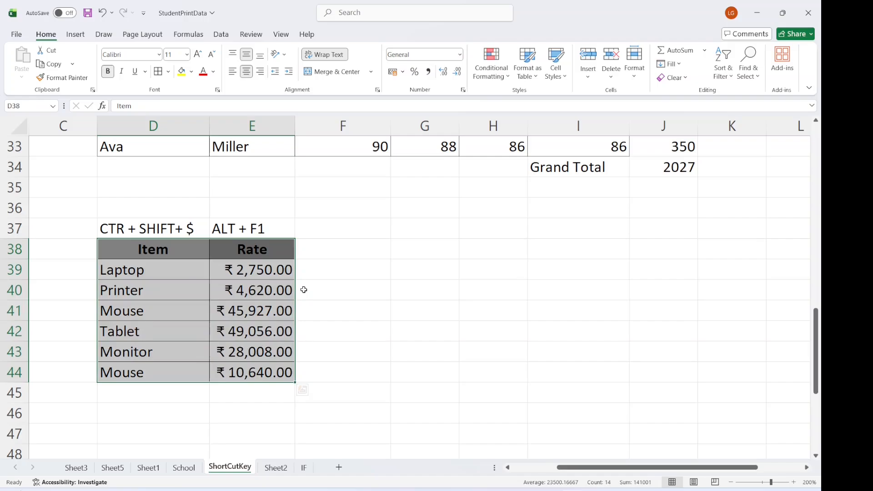
key("alt+F1")
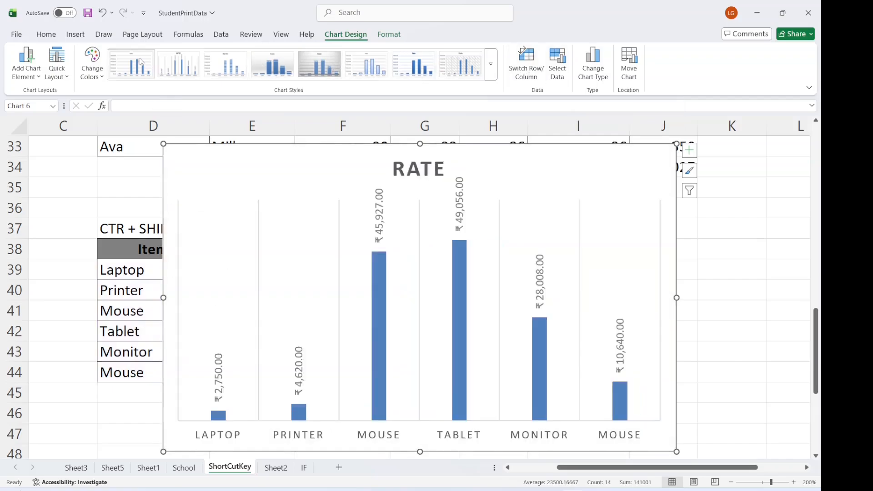
left_click(492, 75)
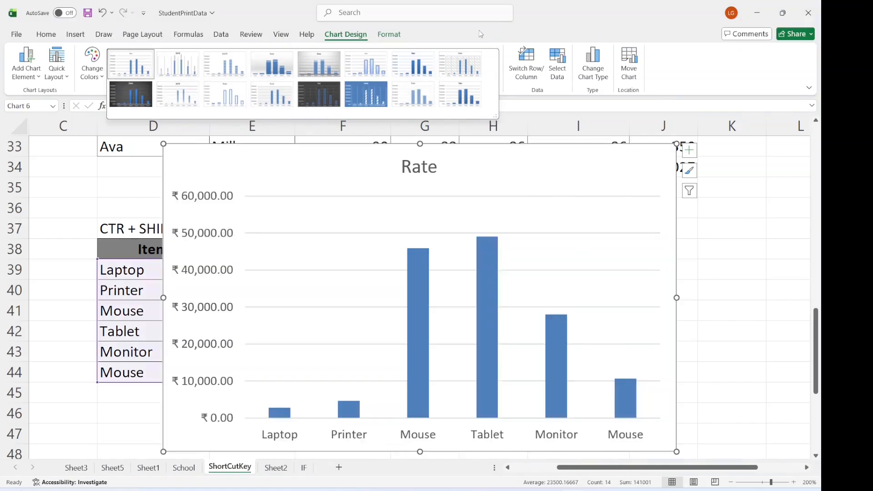
left_click(481, 34)
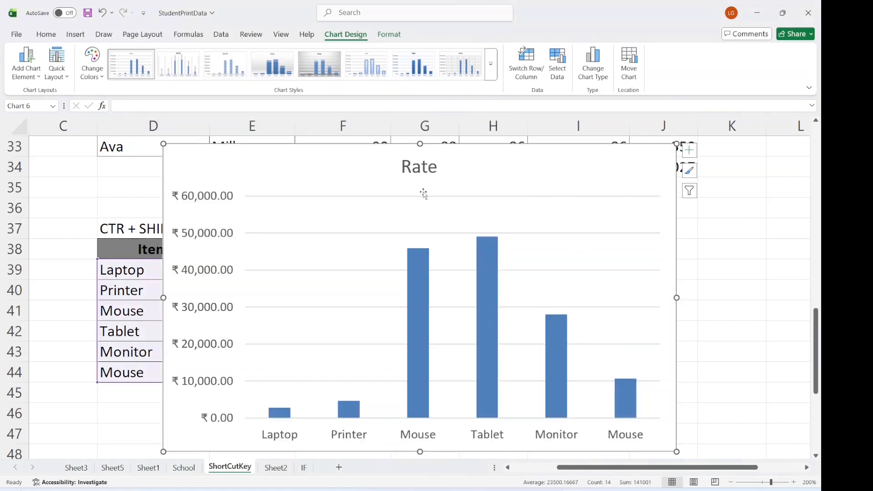
Shrink the Rate chart and move it clear of the item table, spanning about columns F to J and rows 35 to 47.
left_click_drag(676, 145, 495, 216)
left_click(337, 294)
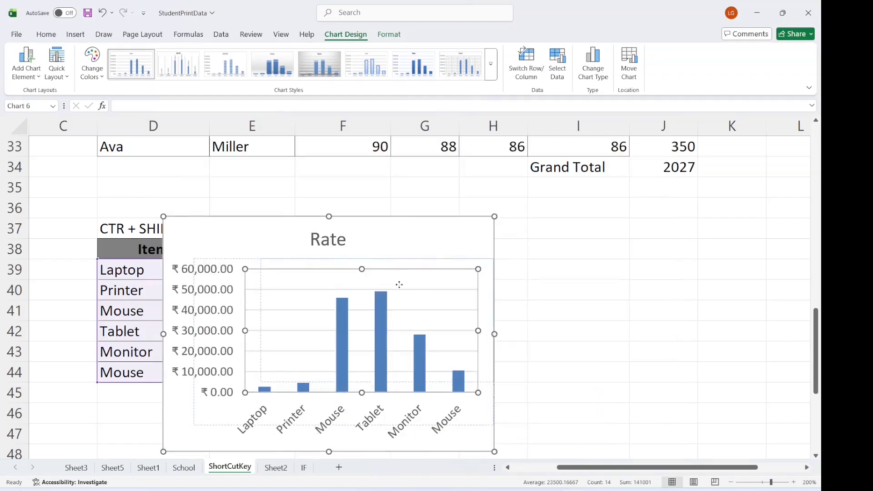
left_click_drag(374, 237, 495, 219)
left_click(497, 275)
left_click_drag(497, 276, 492, 278)
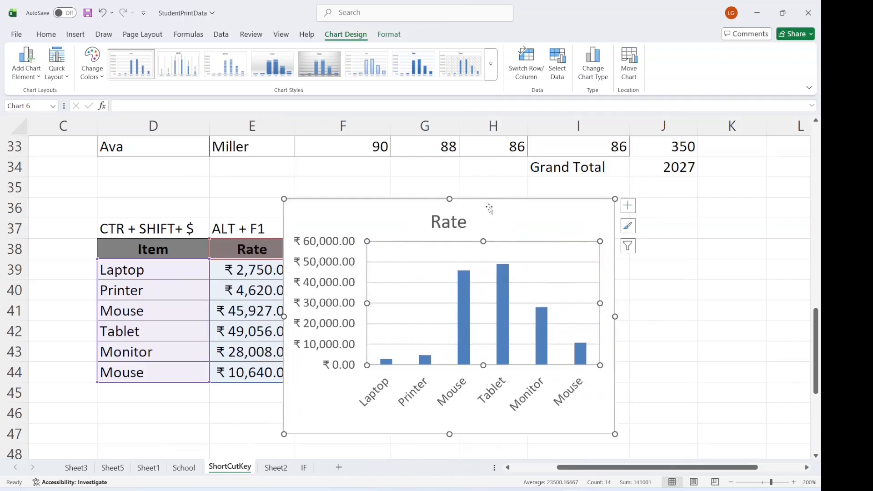
left_click_drag(487, 206, 569, 195)
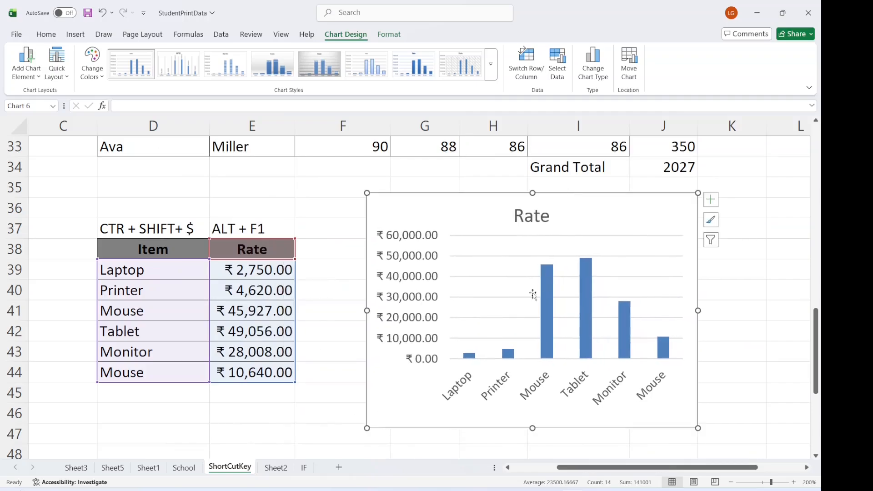